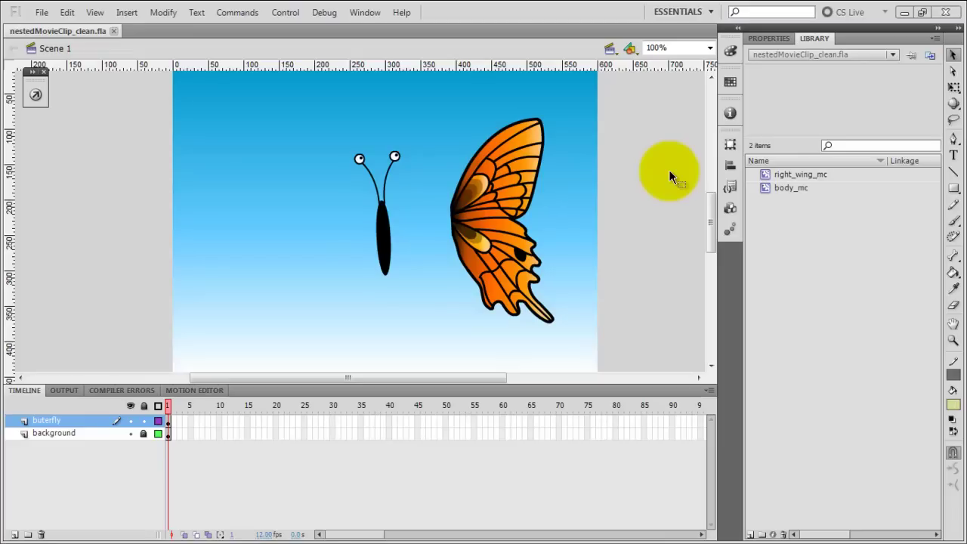
- Convert the orange right wing into a centre-registered movie clip symbol named right_wing_animated_mc
left_click(391, 207)
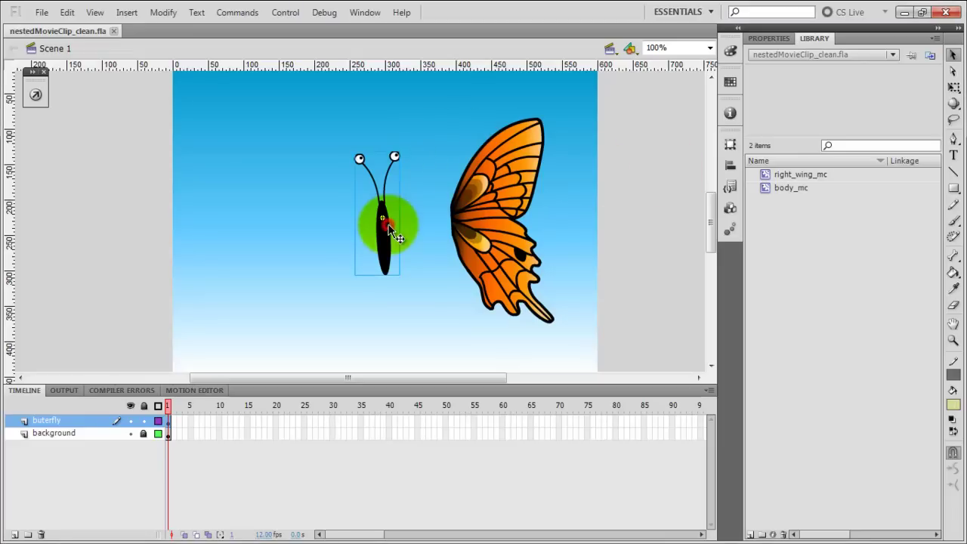
left_click(544, 167)
left_click(515, 168)
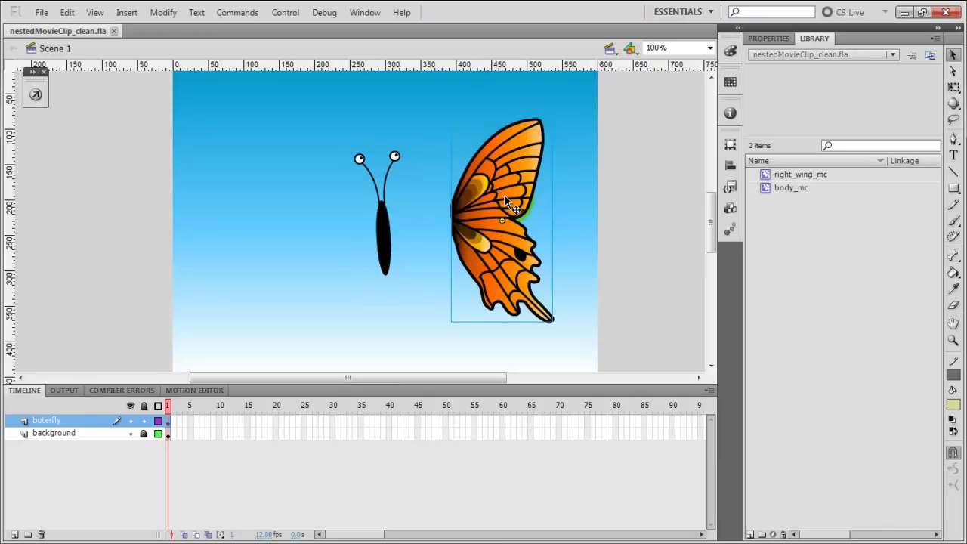
right_click(519, 250)
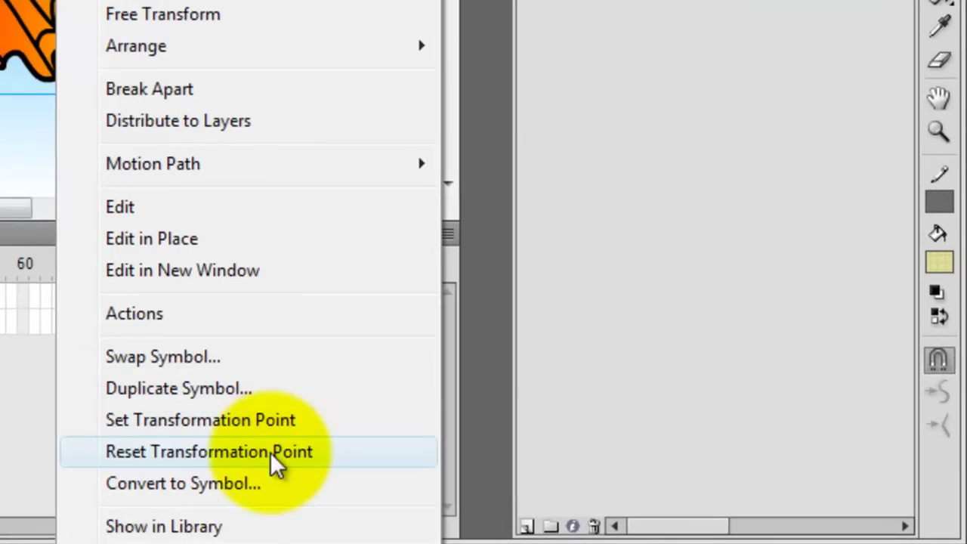
left_click(545, 508)
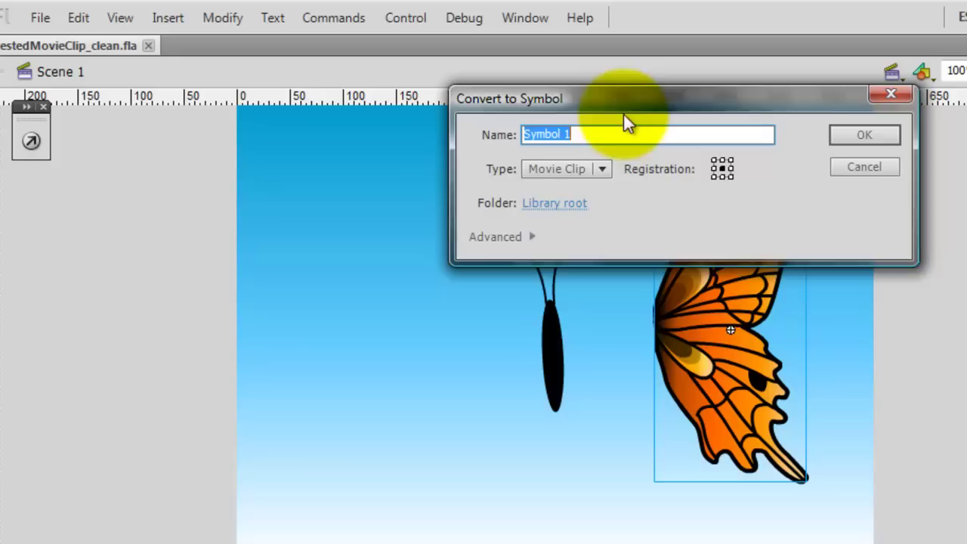
left_click_drag(623, 113, 614, 187)
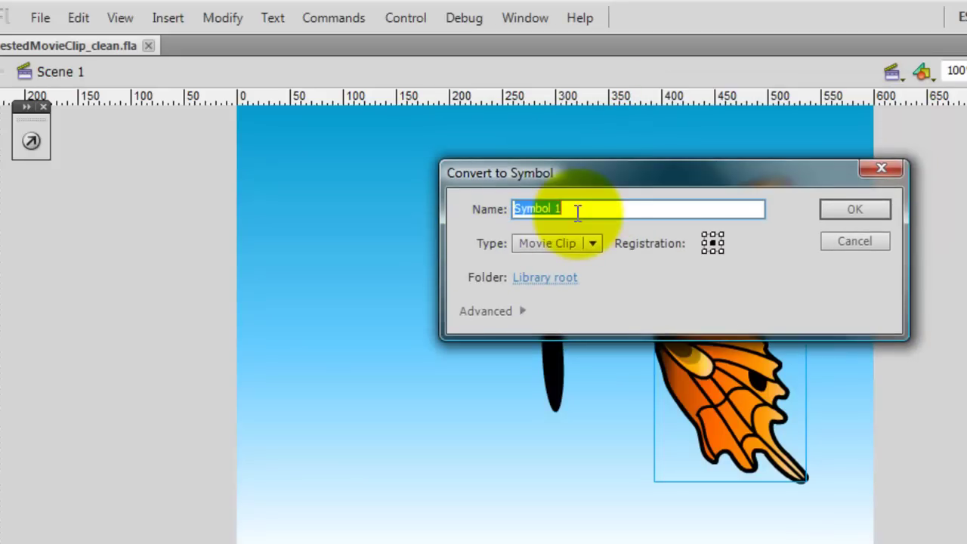
type("right_wing_animated_mc")
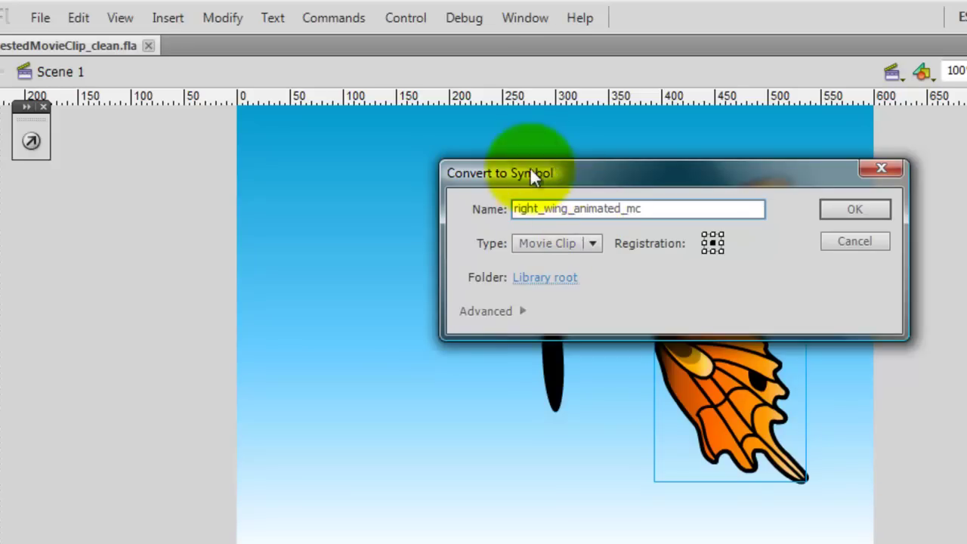
left_click(834, 212)
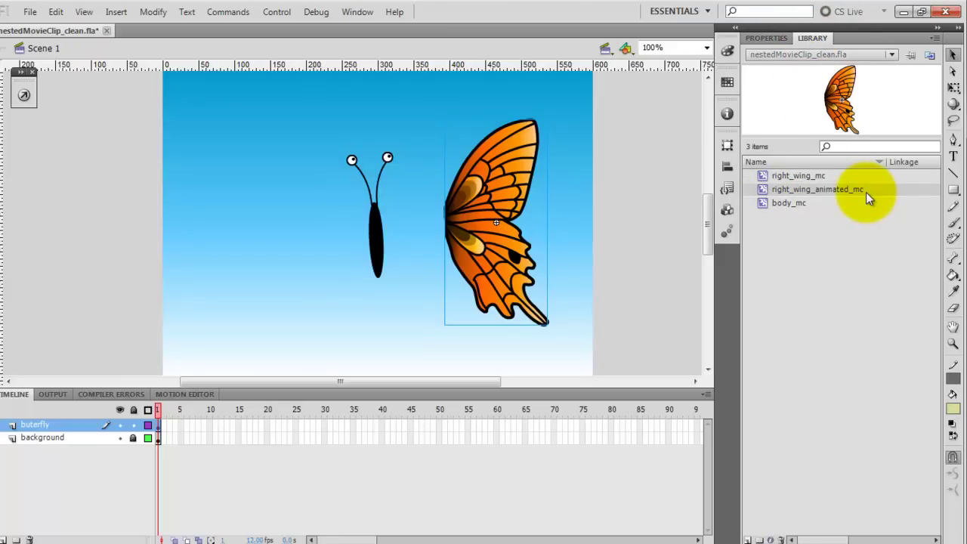
- Open the right_wing_animated_mc instance on the stage for editing in place
left_click_drag(866, 191, 598, 197)
left_click_drag(505, 183, 505, 183)
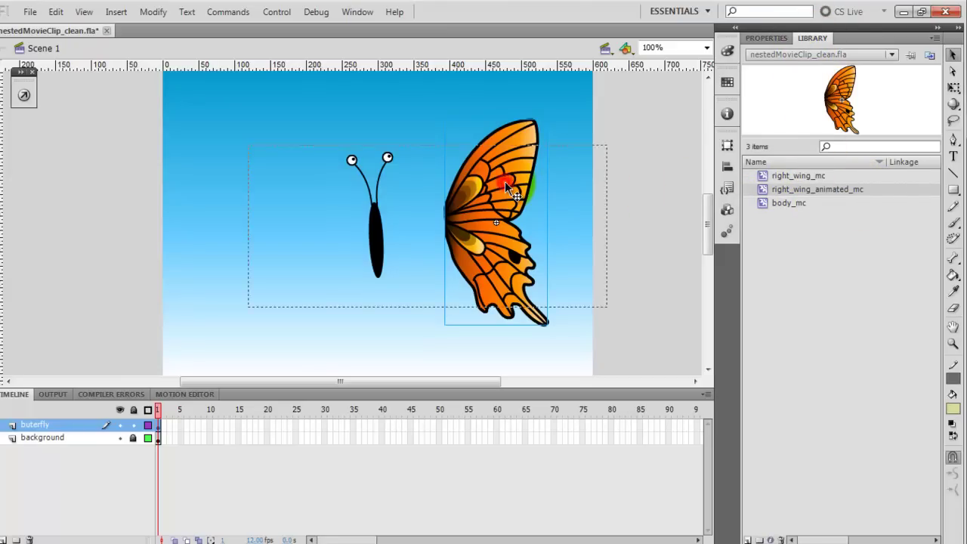
double_click(506, 183)
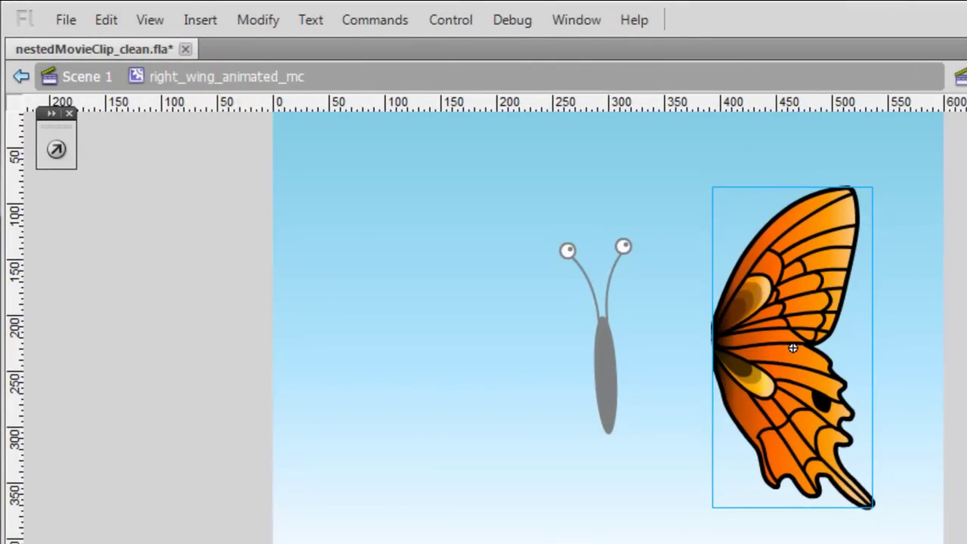
- Look inside the nested right_wing_mc clip and return to right_wing_animated_mc
left_click(790, 285)
double_click(790, 289)
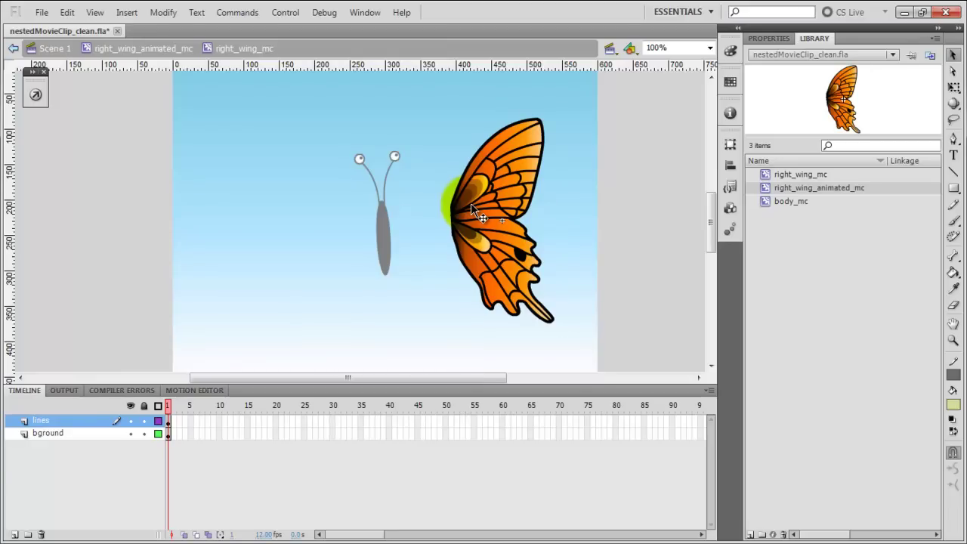
left_click(132, 50)
left_click(257, 468)
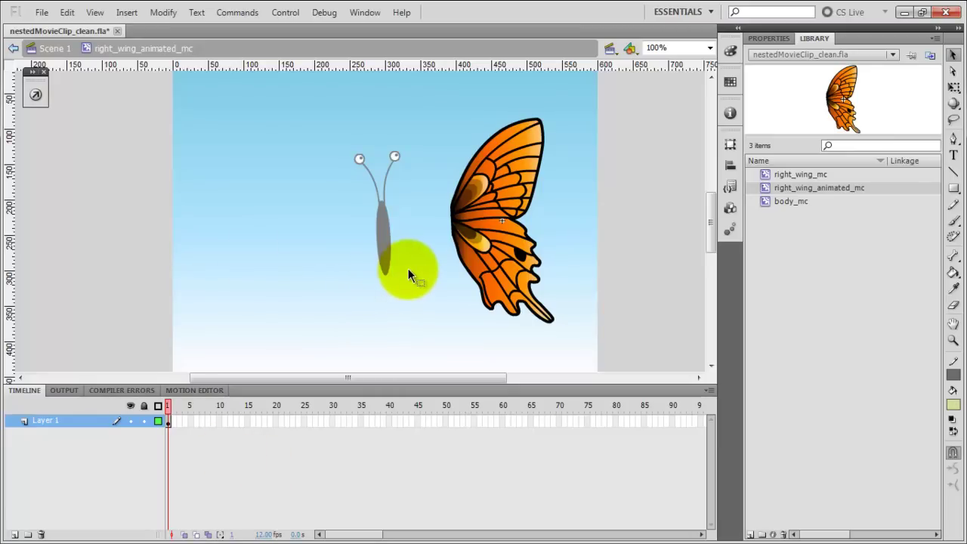
- Move the wing's transformation point to the middle of its left edge with Free Transform, and return to the Selection tool
left_click(499, 189)
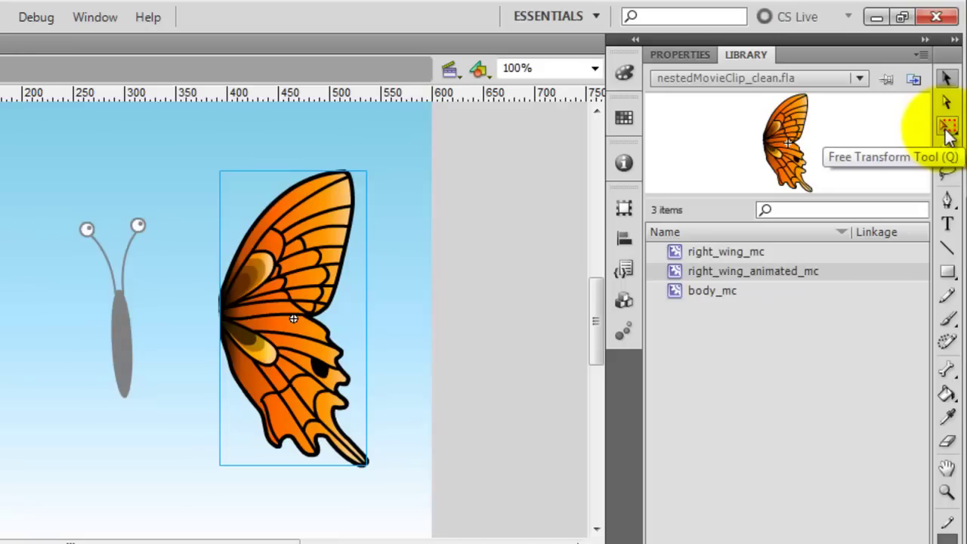
left_click(946, 128)
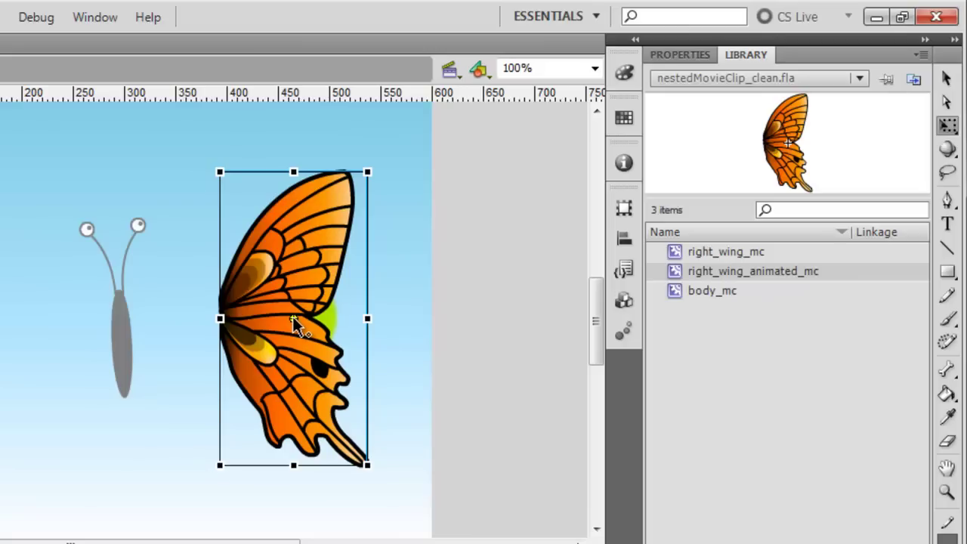
left_click_drag(293, 317, 219, 318)
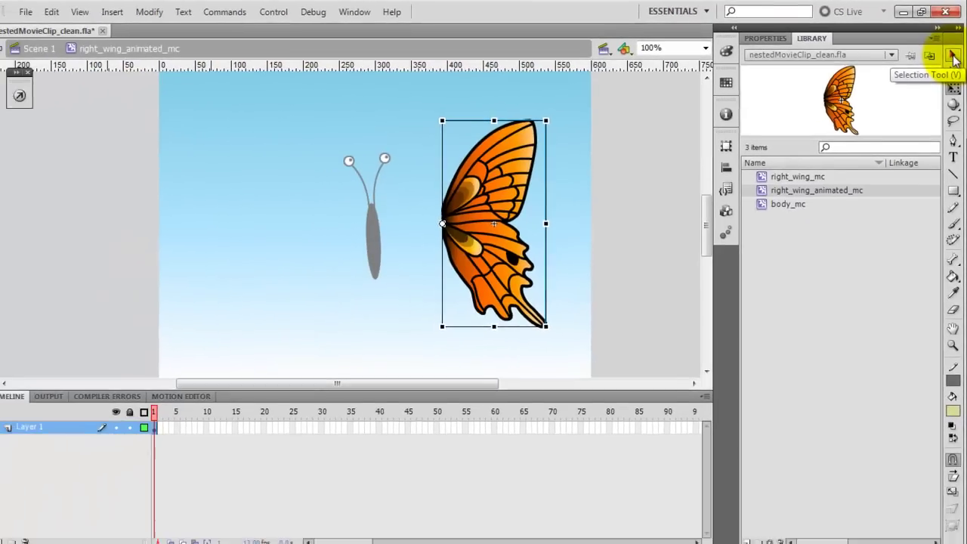
left_click(947, 79)
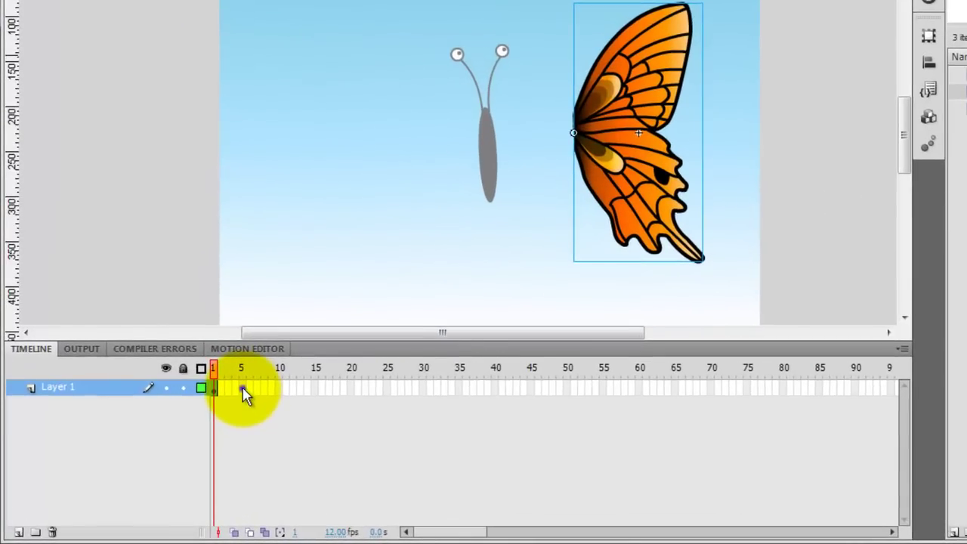
- Insert keyframes at frames 5 and 10 of Layer 1 in right_wing_animated_mc
right_click(244, 391)
left_click(337, 31)
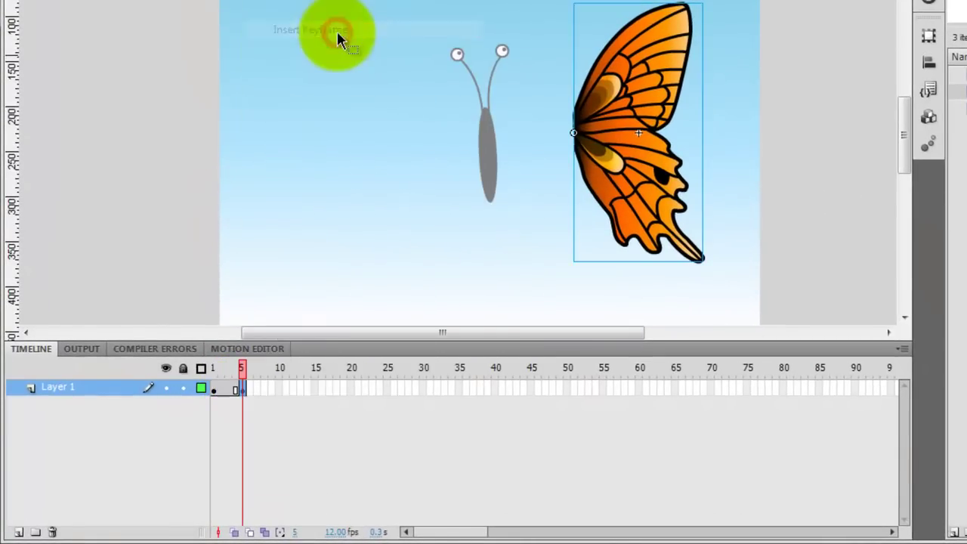
right_click(278, 392)
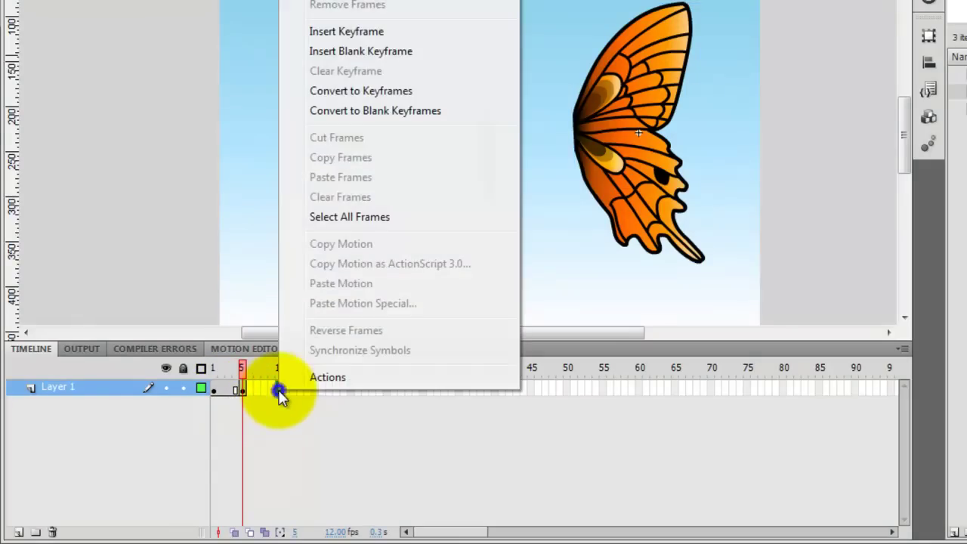
left_click(399, 34)
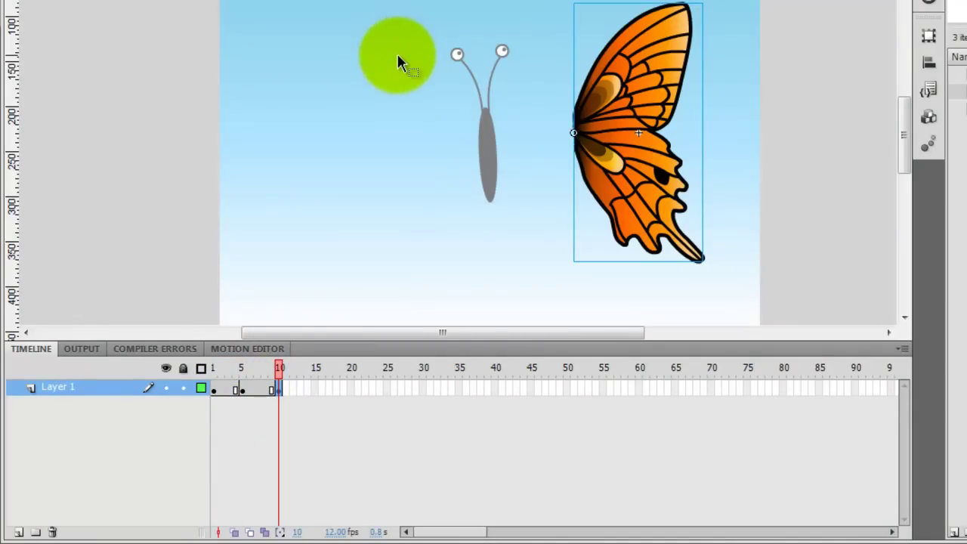
left_click(277, 388)
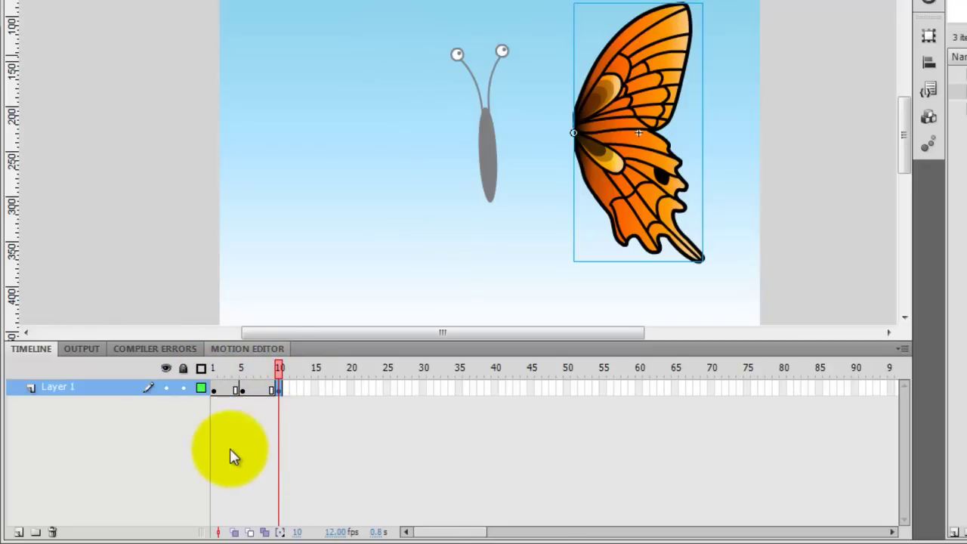
- At frame 5, squeeze the wing horizontally toward its left edge to about two thirds of its width
left_click(244, 390)
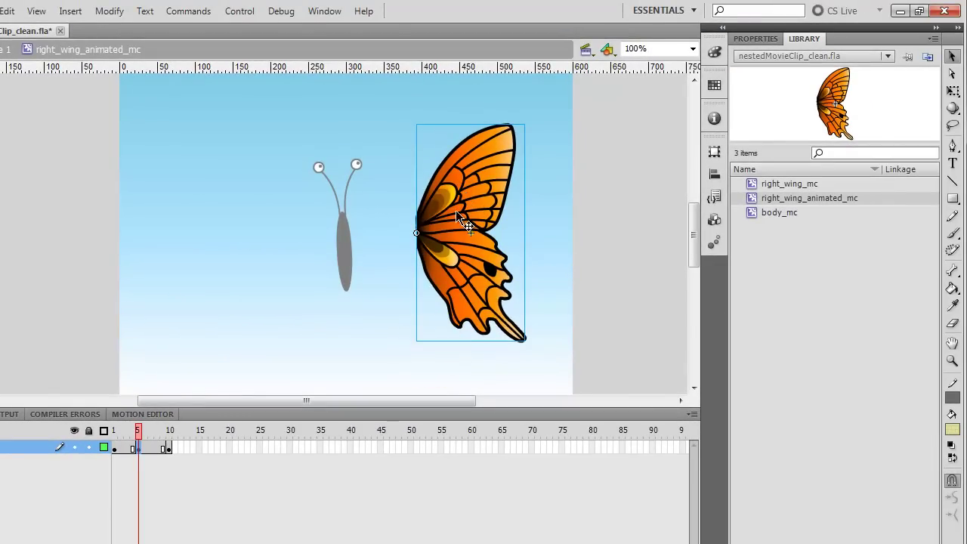
left_click(952, 90)
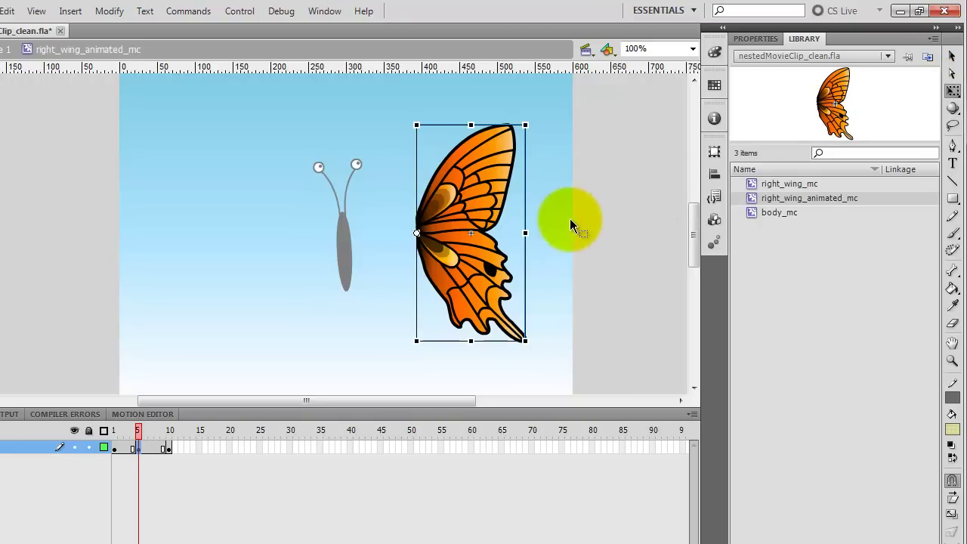
left_click_drag(525, 232, 490, 235)
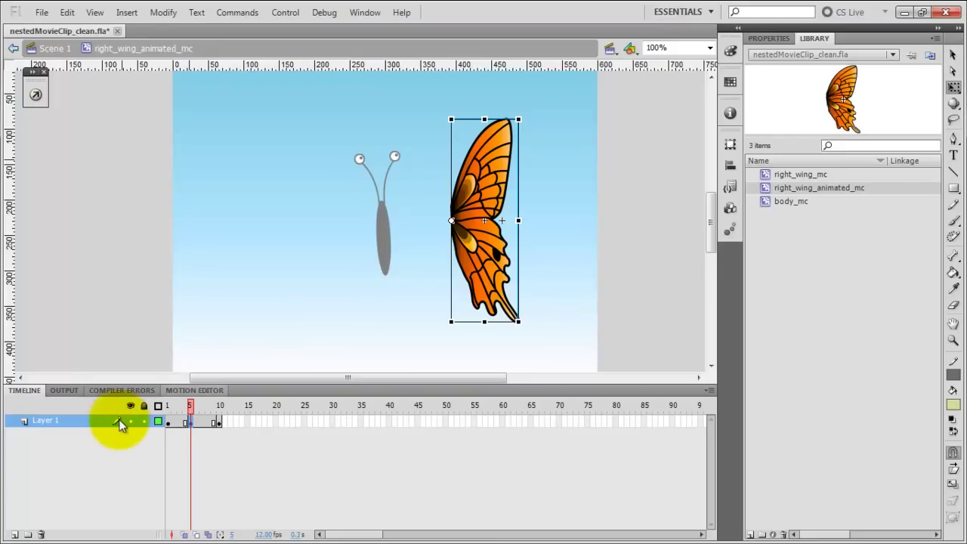
- Create classic tweens between the keyframes at frames 1, 5 and 10, and play the wing animation
right_click(177, 420)
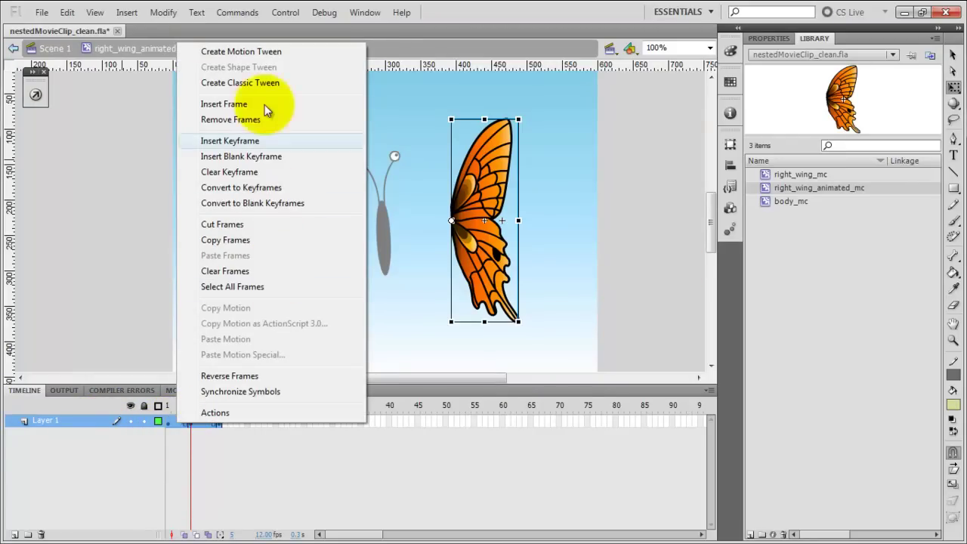
left_click(288, 90)
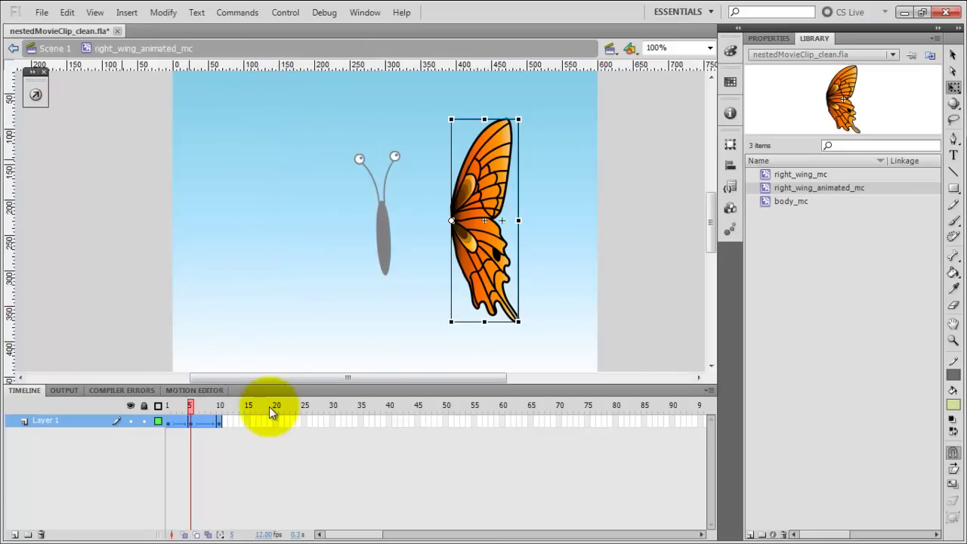
key("Return")
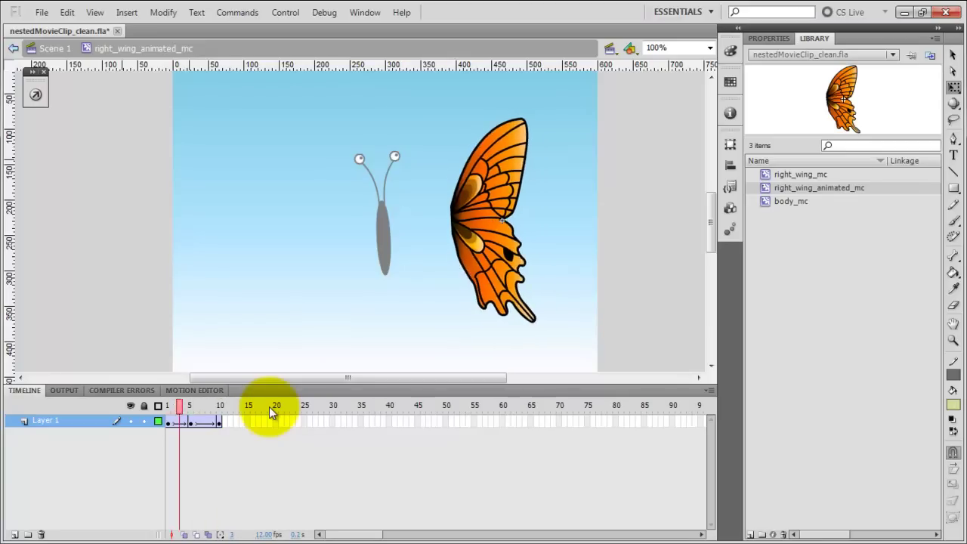
- Return to Scene 1 and select the animated right wing with the Selection tool
left_click(255, 231)
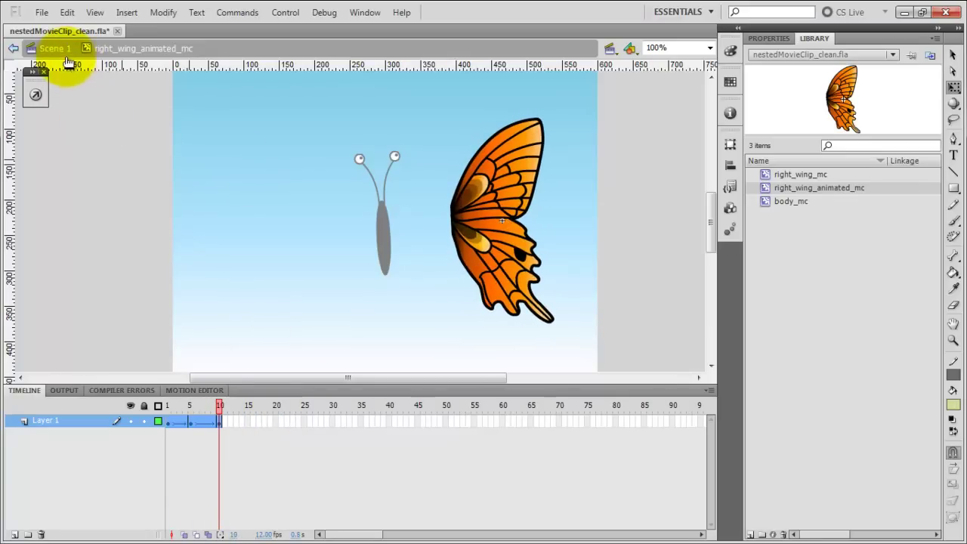
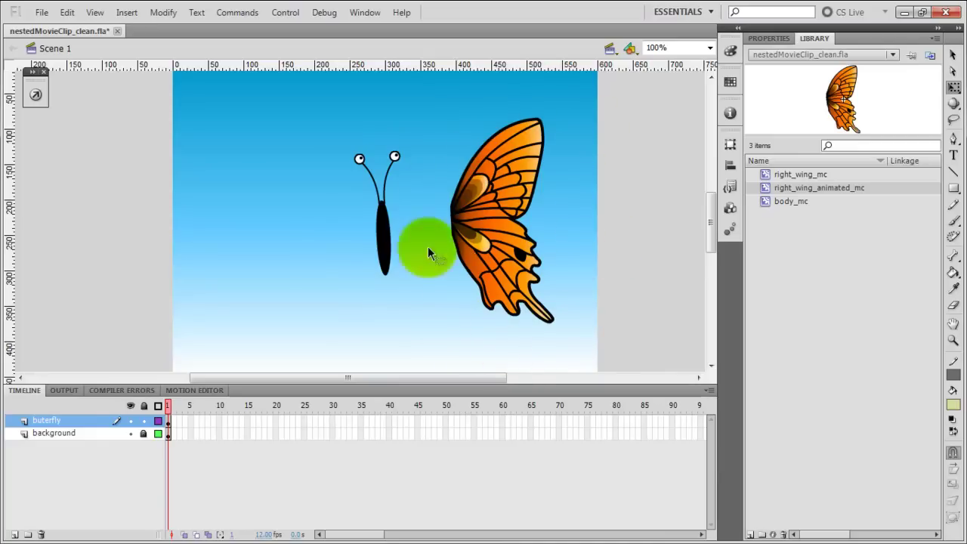
left_click(496, 210)
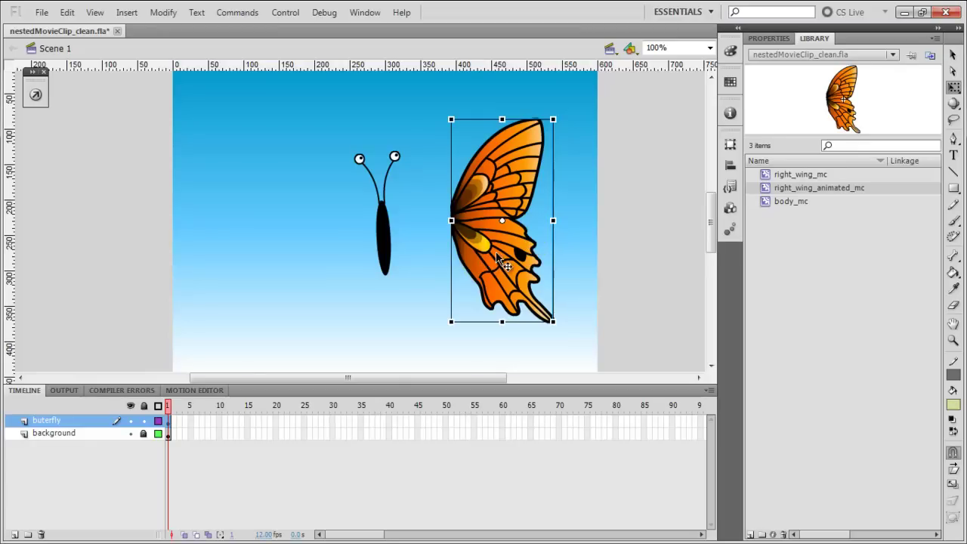
left_click(464, 317)
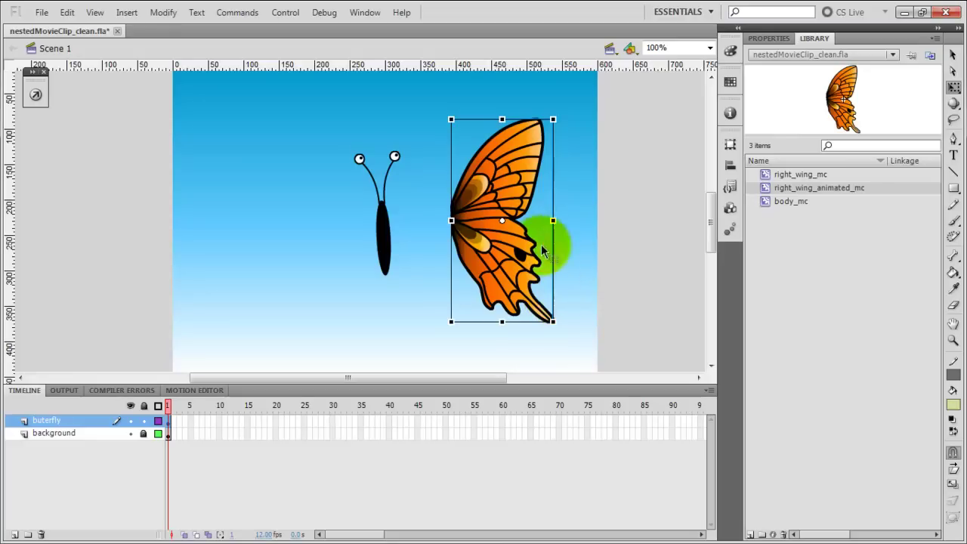
left_click(954, 57)
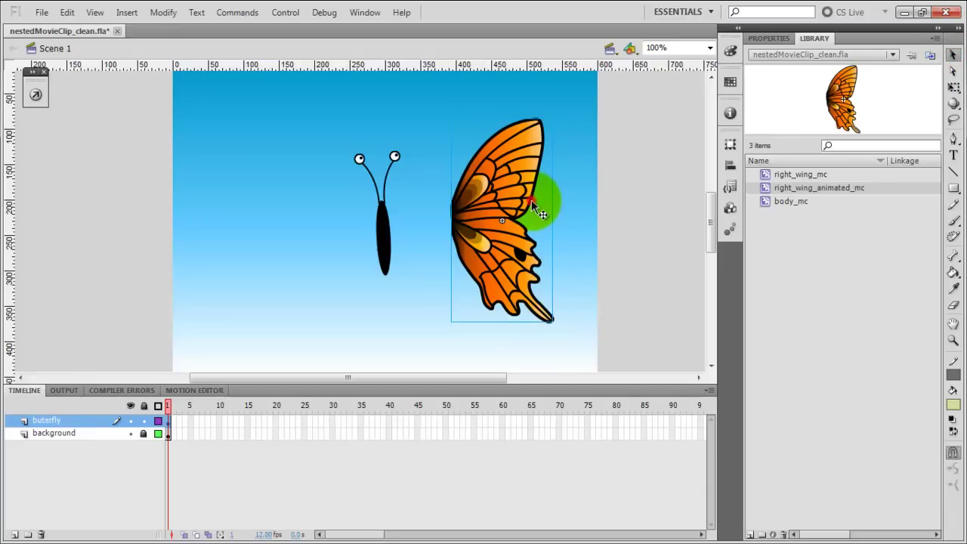
- Copy the animated right wing and paste the duplicate in place over the original
left_click(67, 12)
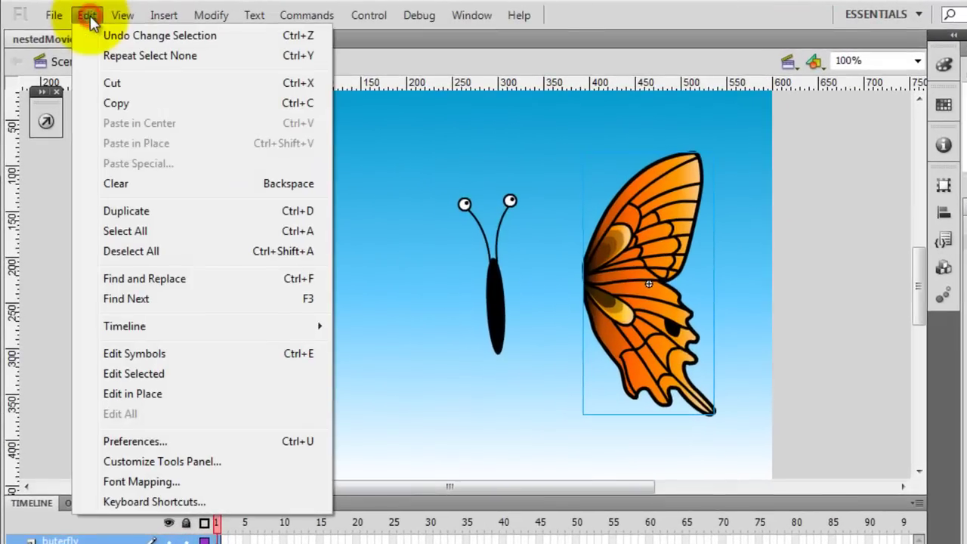
left_click(88, 103)
left_click(85, 17)
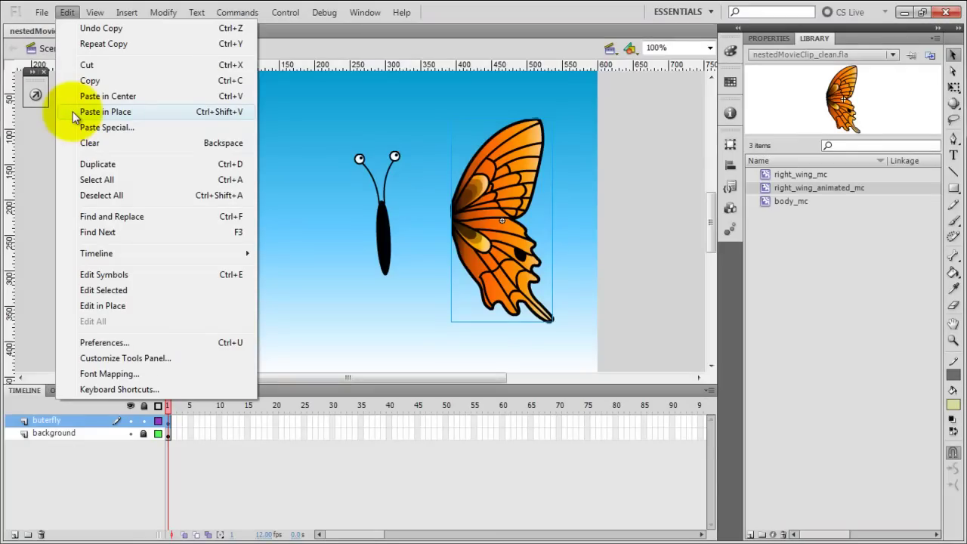
left_click(73, 111)
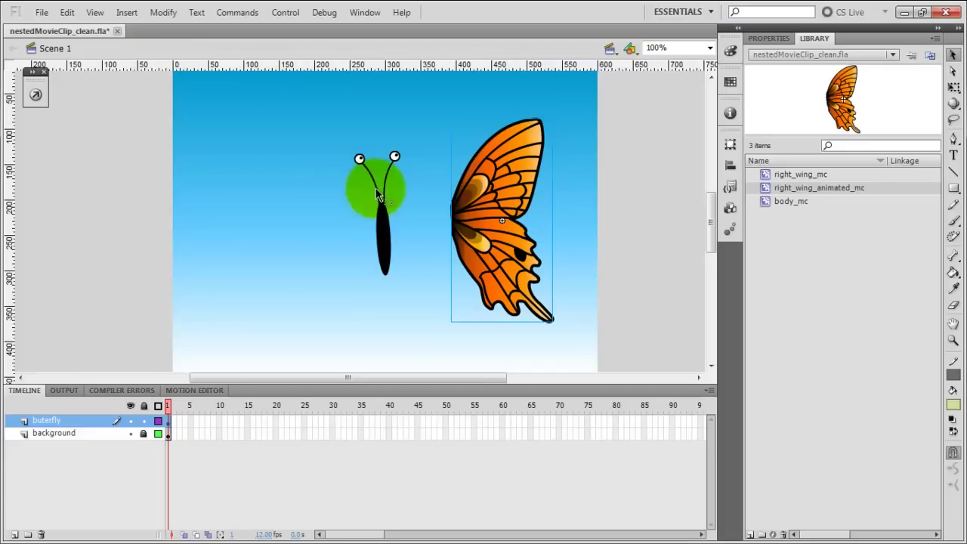
- Flip the duplicated wing horizontally and place it against the left side of the butterfly's body
left_click(168, 13)
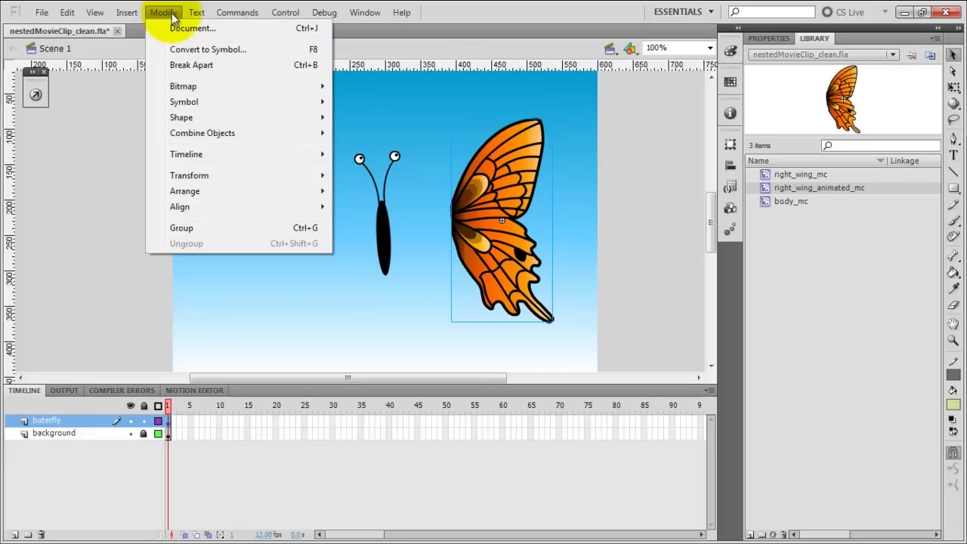
mouse_move(216, 174)
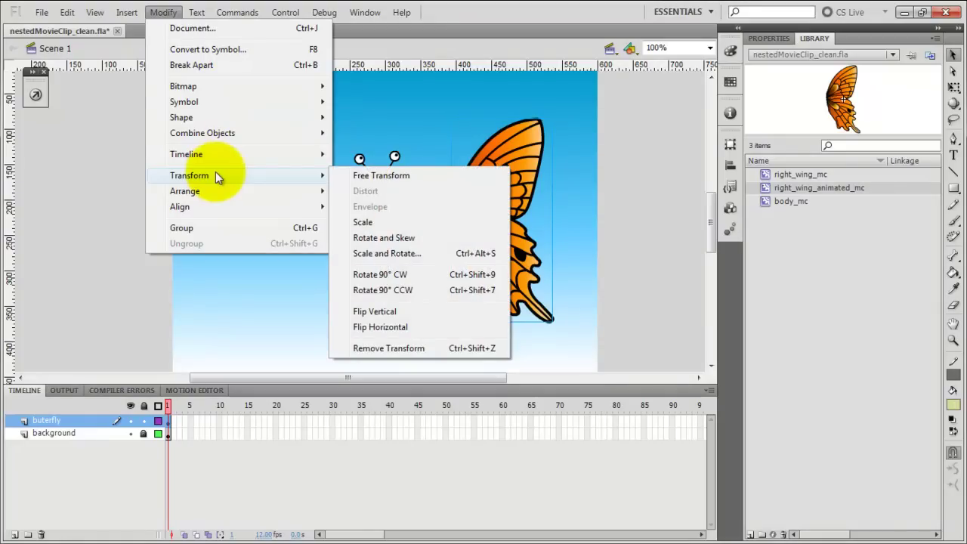
left_click(416, 327)
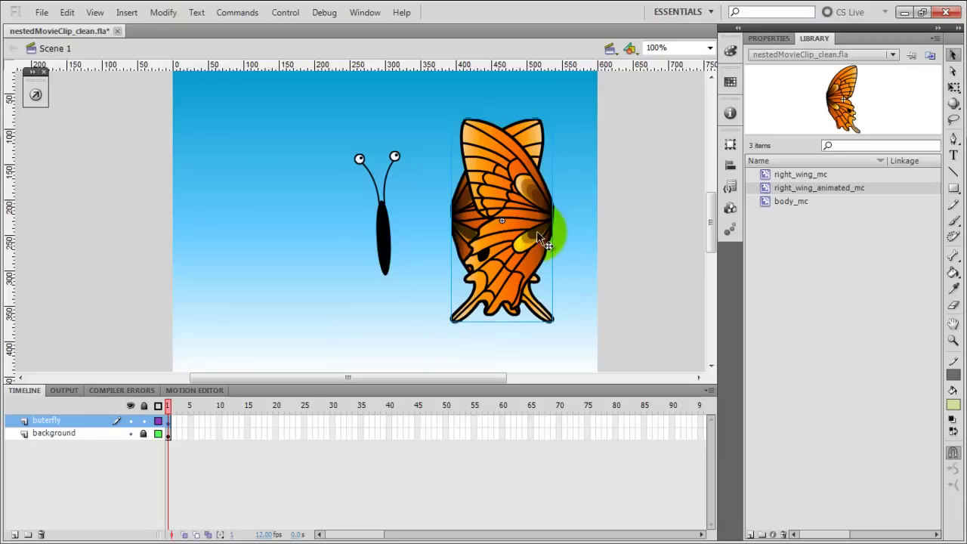
left_click_drag(540, 215, 365, 248)
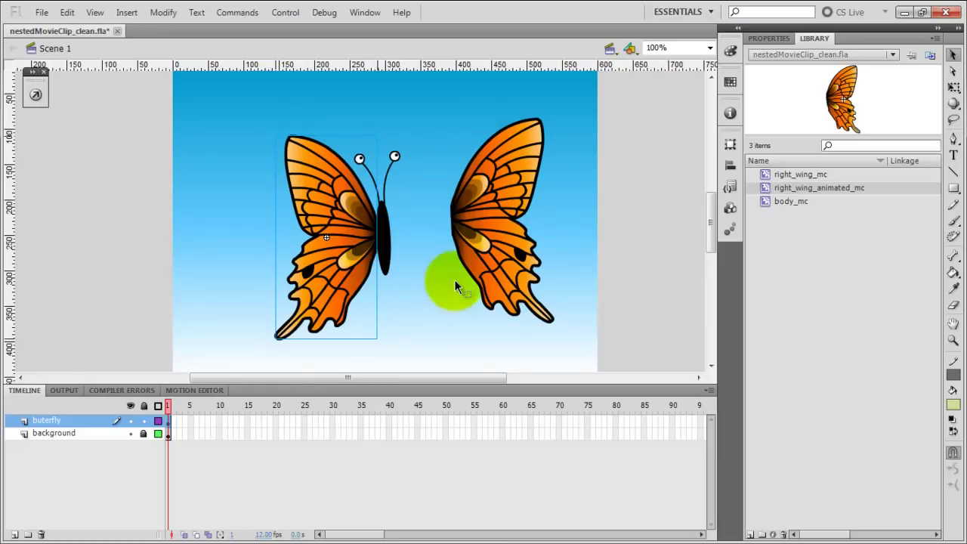
- Move the original right wing against the right side of the body so both wings line up
left_click(490, 234)
left_click_drag(497, 193, 432, 202)
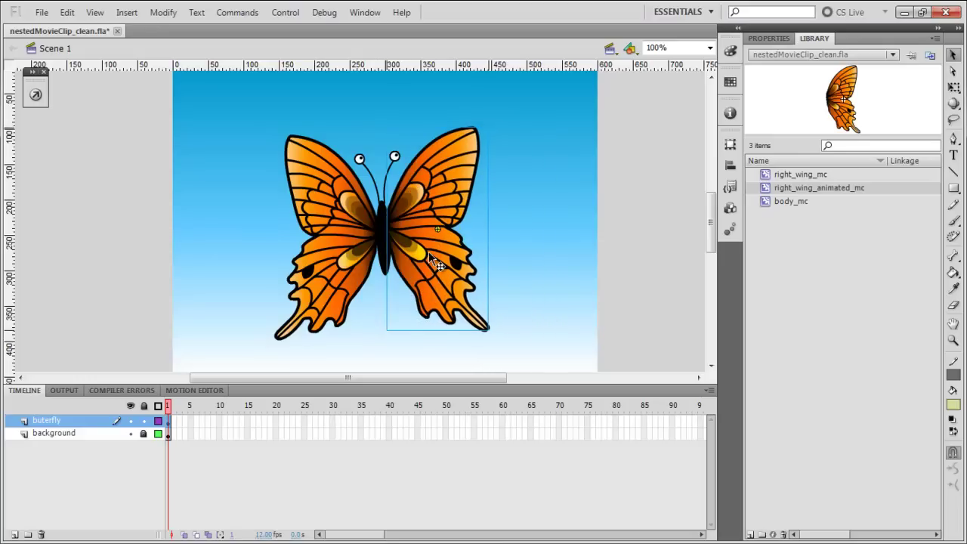
left_click(520, 259)
scroll(266, 156, "down", 5)
scroll(266, 155, "up", 5)
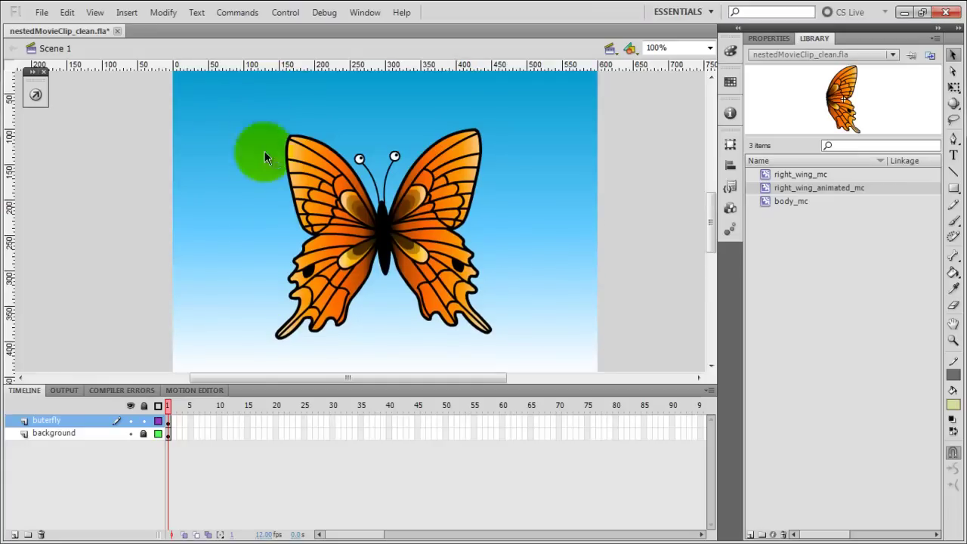
- Select both wings and the body together and convert them to a movie clip symbol named butterfly_mc
left_click(354, 165)
left_click(384, 225)
left_click(424, 210)
left_click(380, 209)
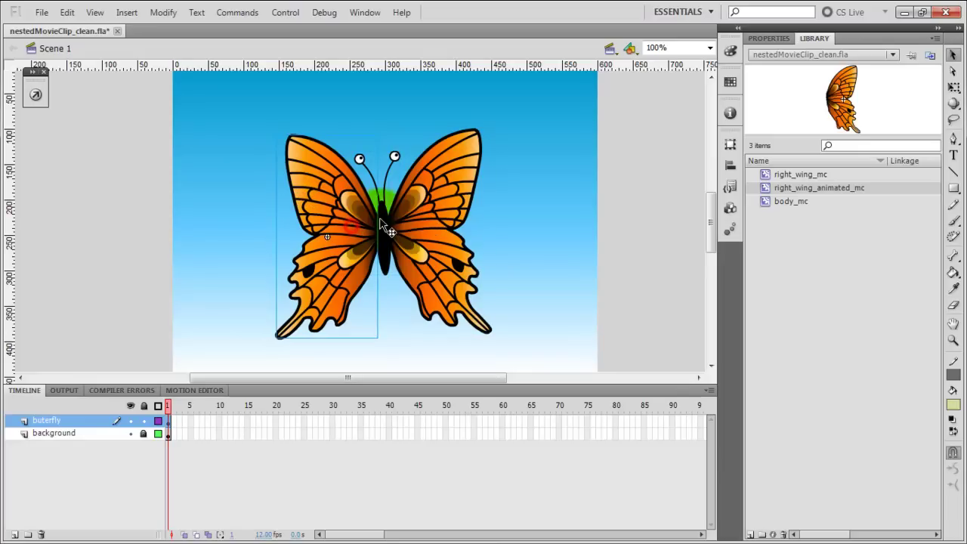
left_click(231, 90)
left_click_drag(230, 90, 551, 373)
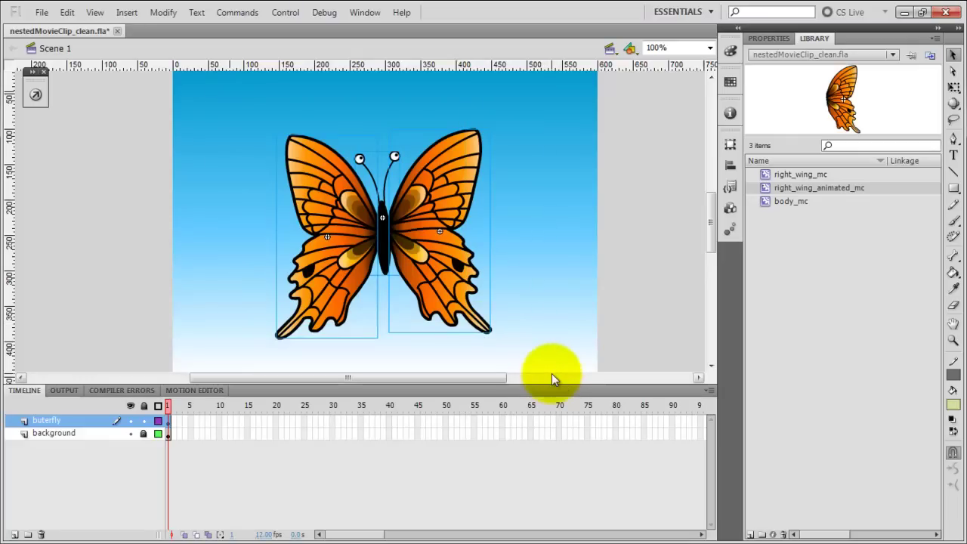
right_click(438, 279)
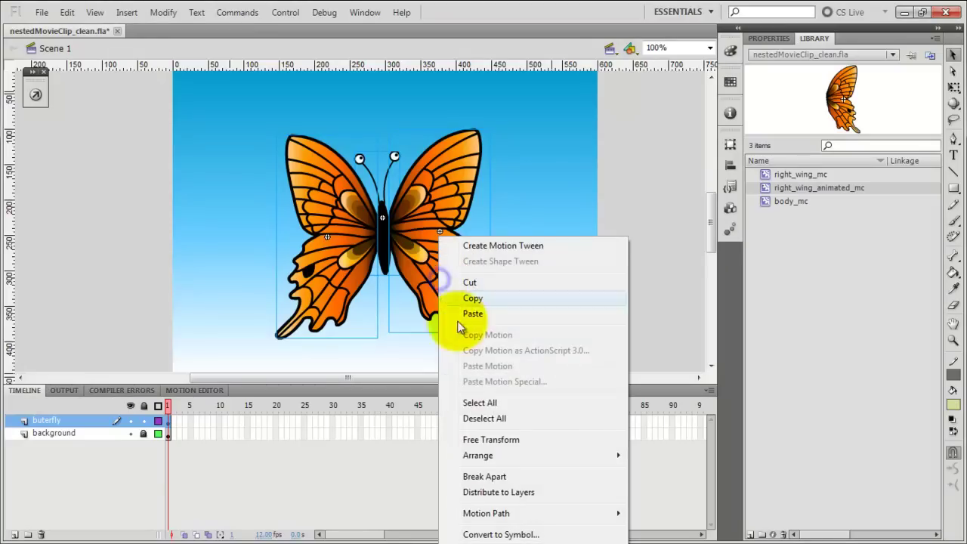
left_click(529, 533)
left_click_drag(472, 67, 684, 103)
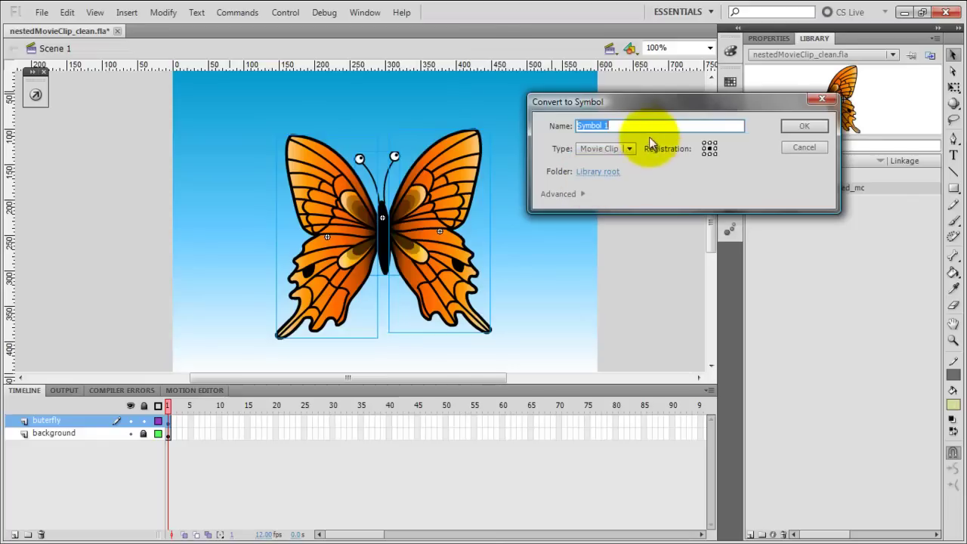
type("butterfly_mc")
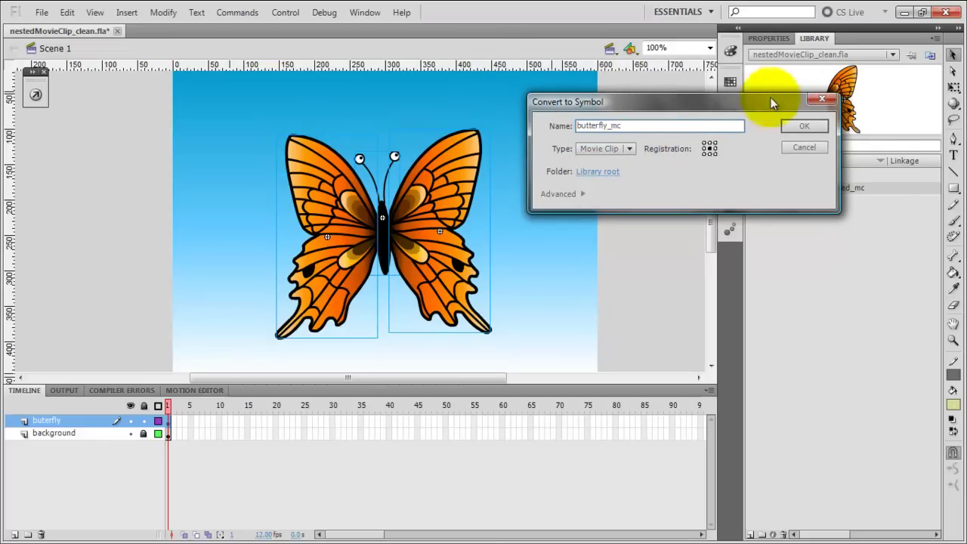
left_click(799, 128)
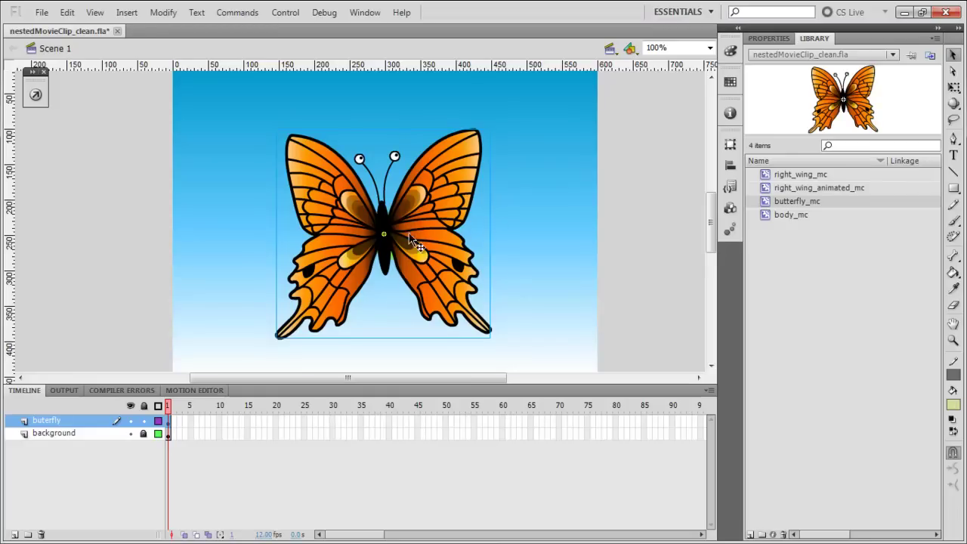
- Show the butterfly instance's properties and reposition the whole butterfly on the stage at about X 292, Y 231
left_click(765, 39)
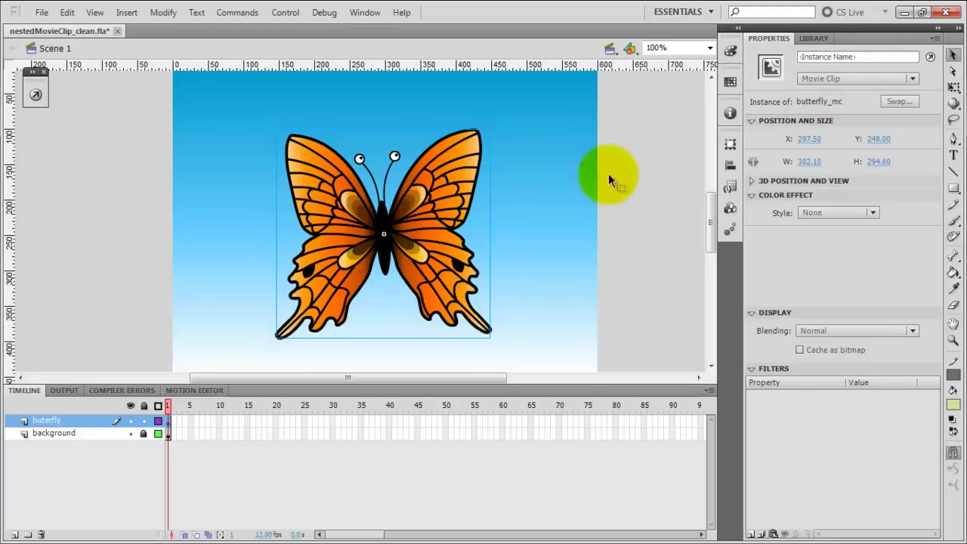
left_click_drag(411, 219, 316, 269)
scroll(317, 268, "up", 3)
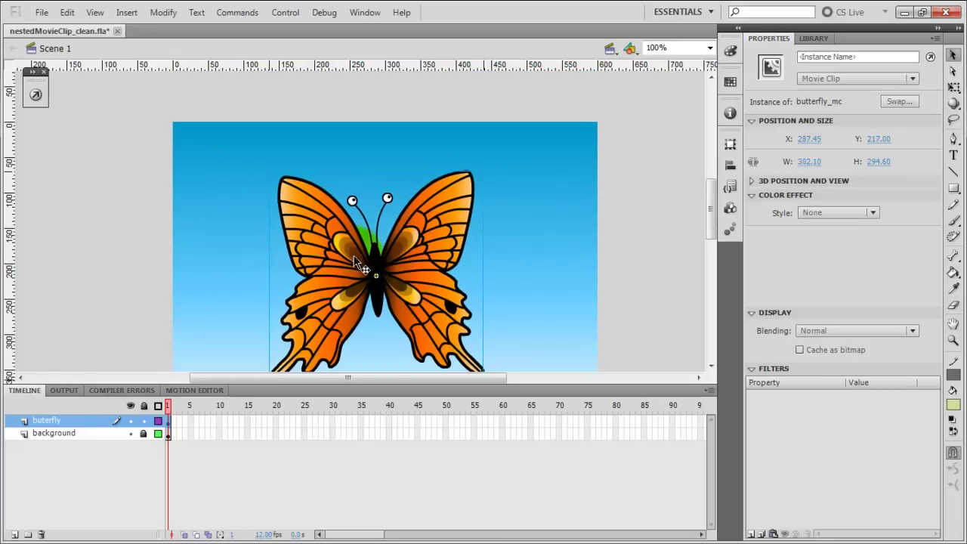
left_click_drag(432, 244, 437, 254)
scroll(509, 218, "down", 6)
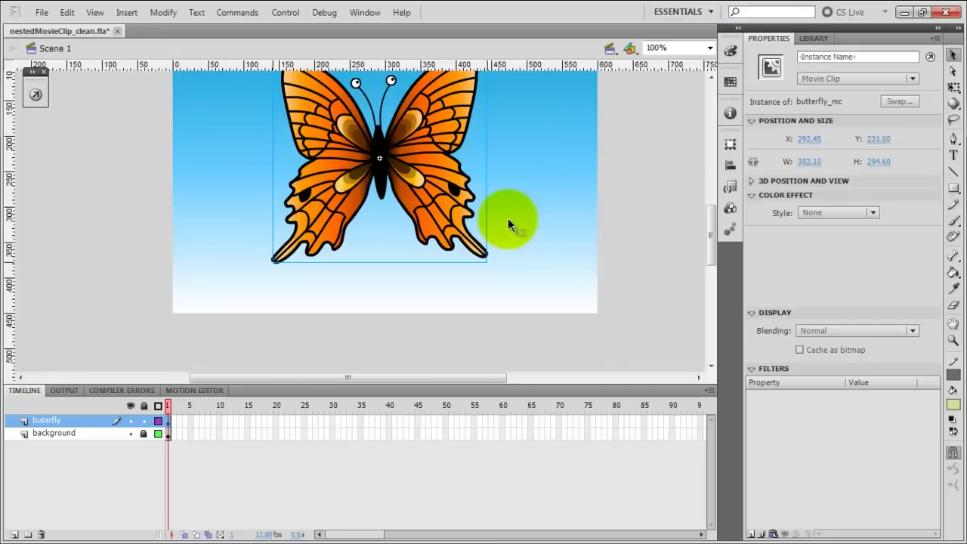
scroll(510, 216, "up", 3)
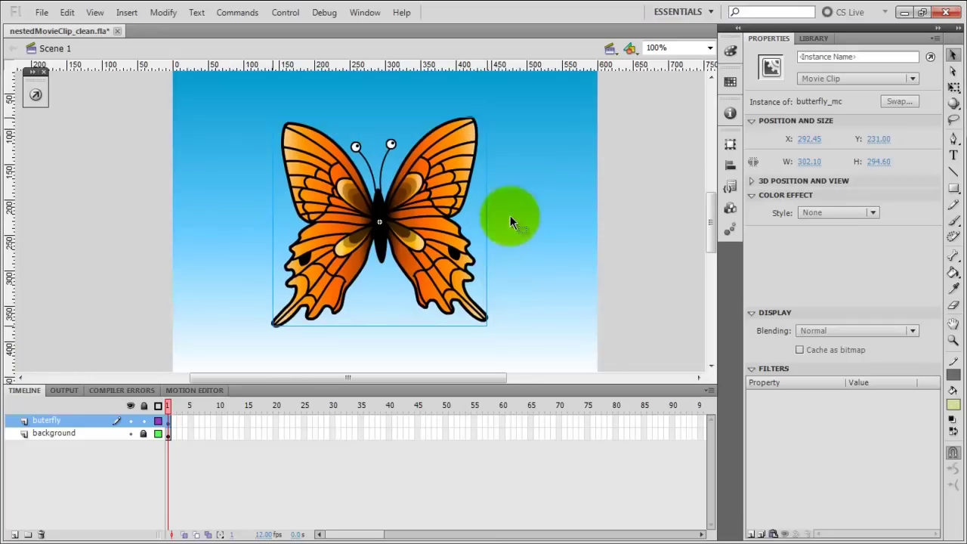
- Examine the wing and body clips nested inside butterfly_mc and the wing's tweened timeline, and return to Scene 1
double_click(404, 219)
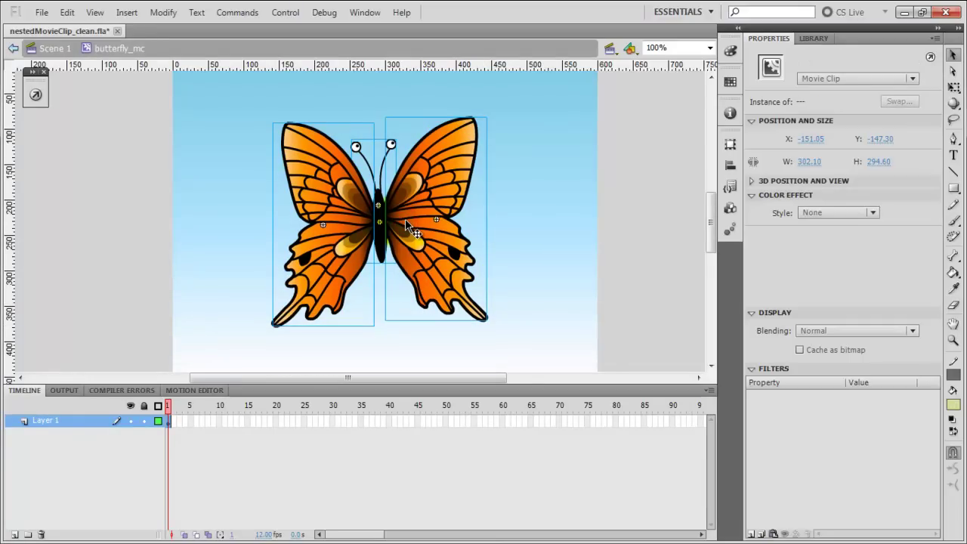
left_click(242, 211)
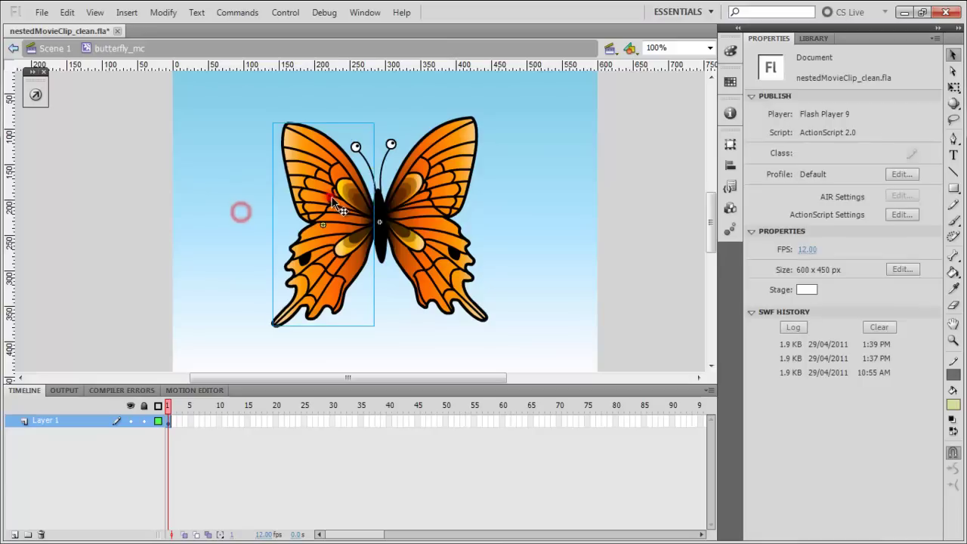
left_click(377, 205)
left_click(428, 200)
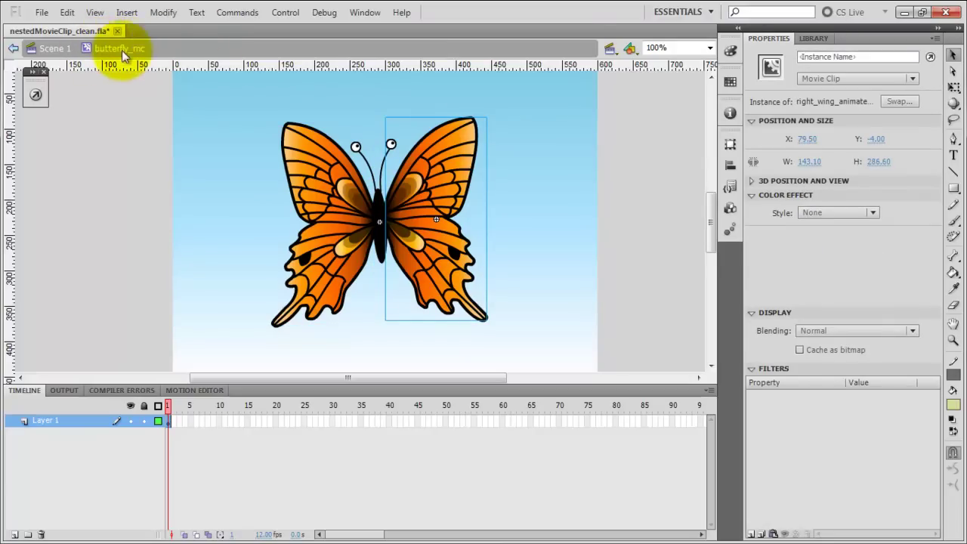
left_click(309, 163)
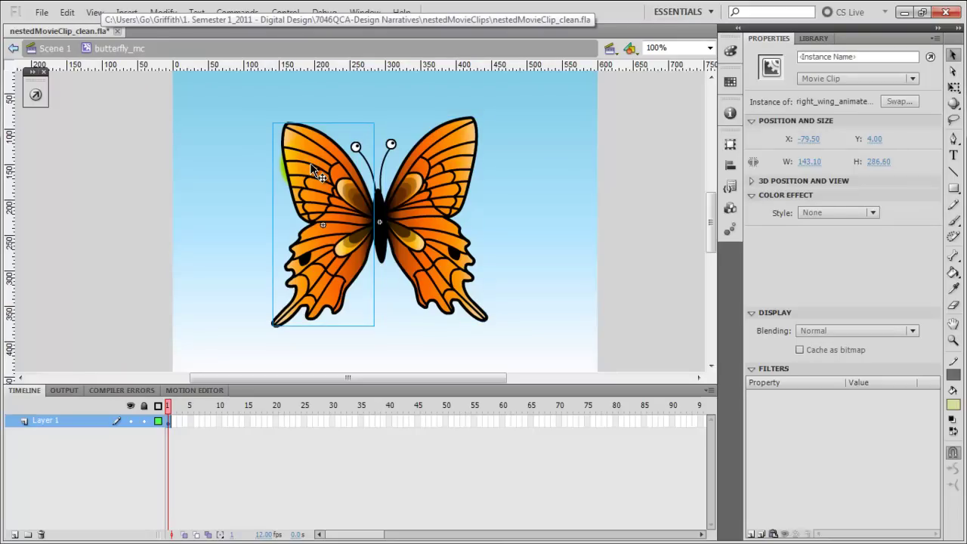
double_click(310, 163)
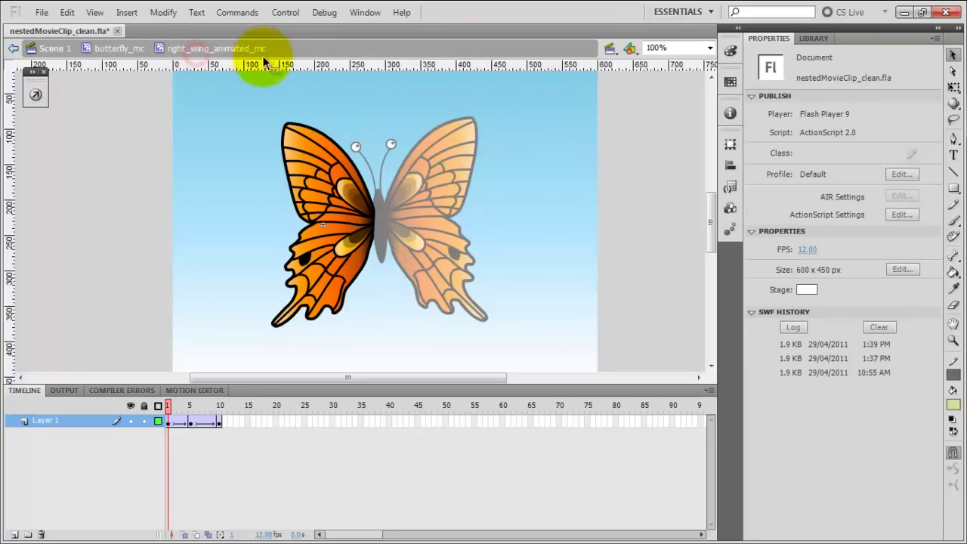
double_click(222, 144)
left_click(382, 210)
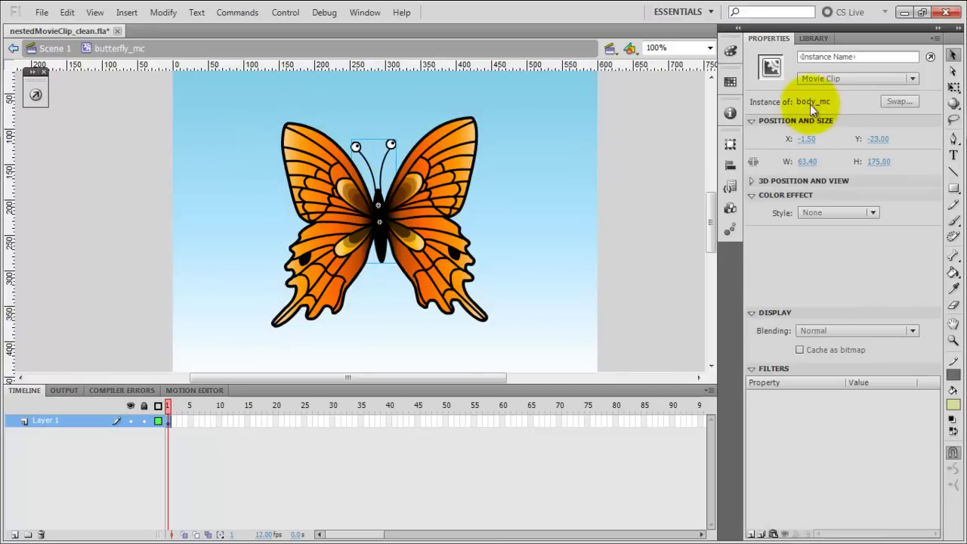
left_click(432, 213)
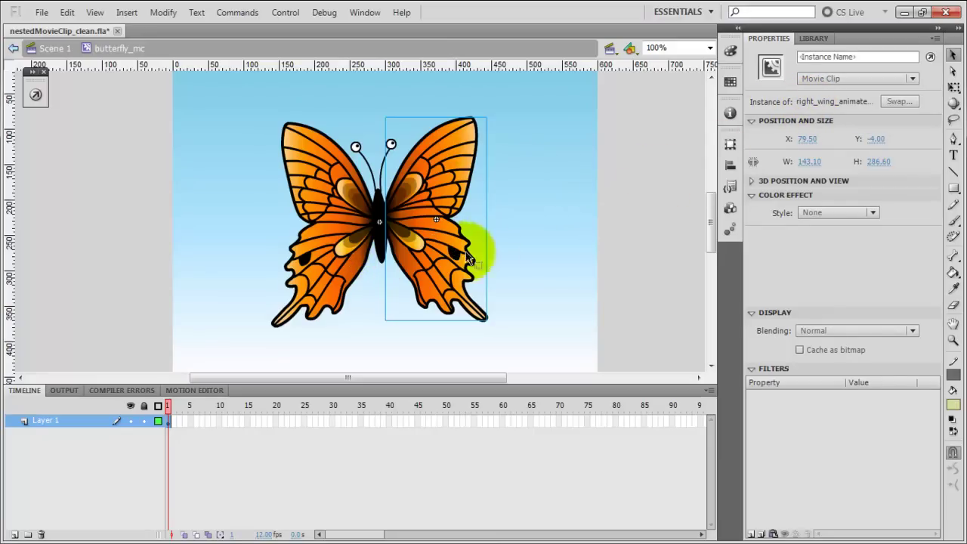
left_click(511, 238)
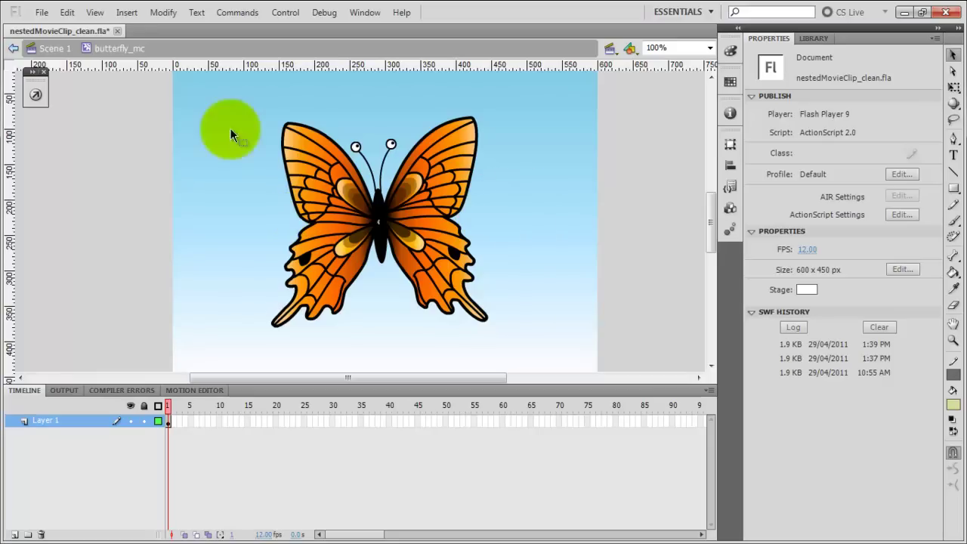
left_click(55, 48)
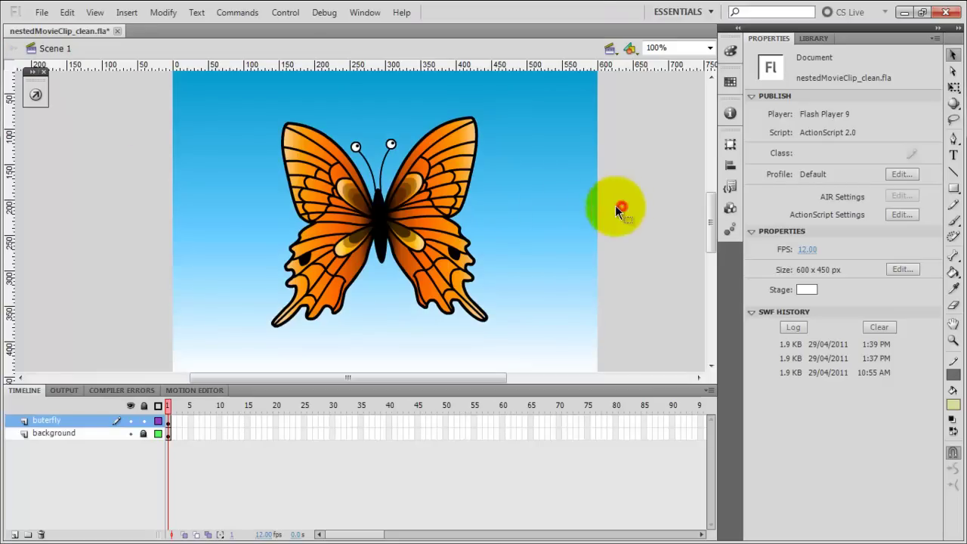
- Test the movie to watch the butterfly flap its wings, and close the preview
left_click(281, 13)
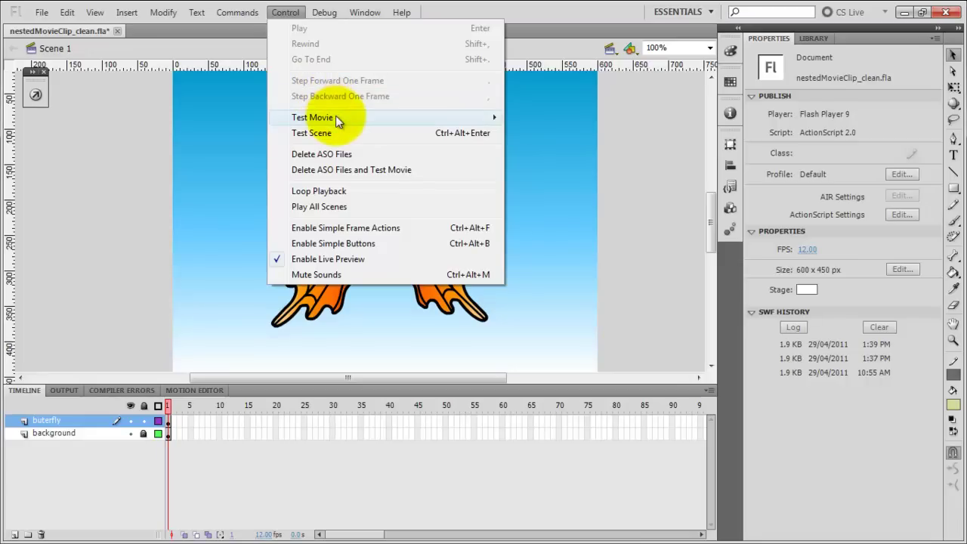
mouse_move(336, 121)
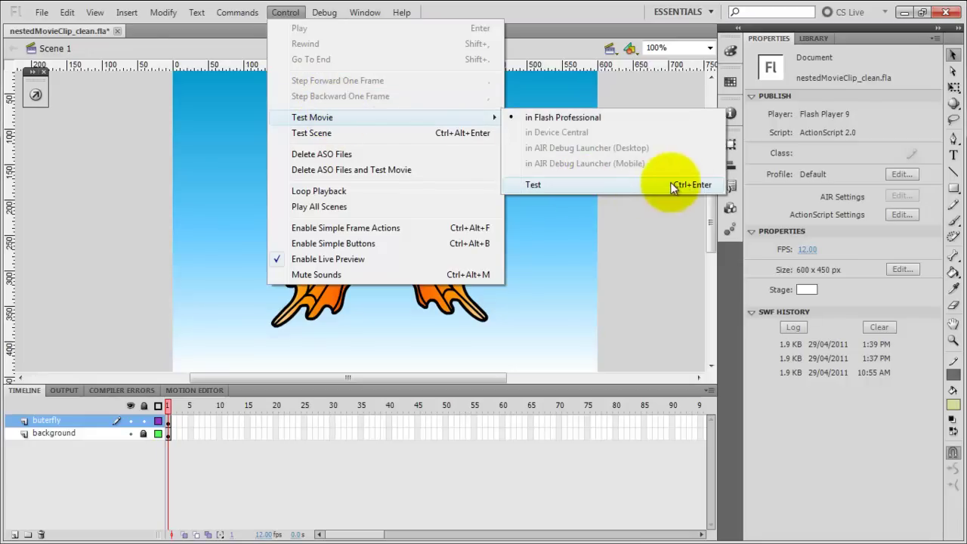
left_click(585, 187)
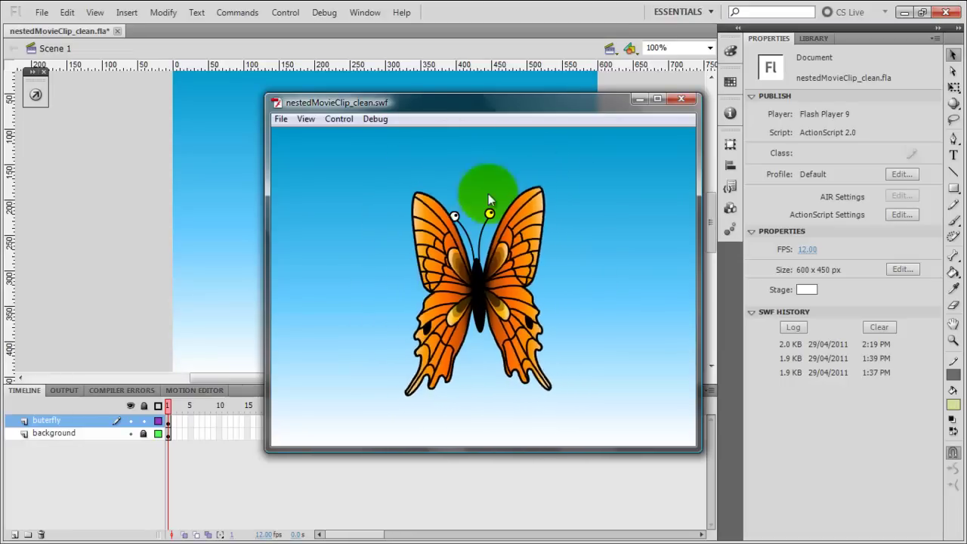
left_click(682, 100)
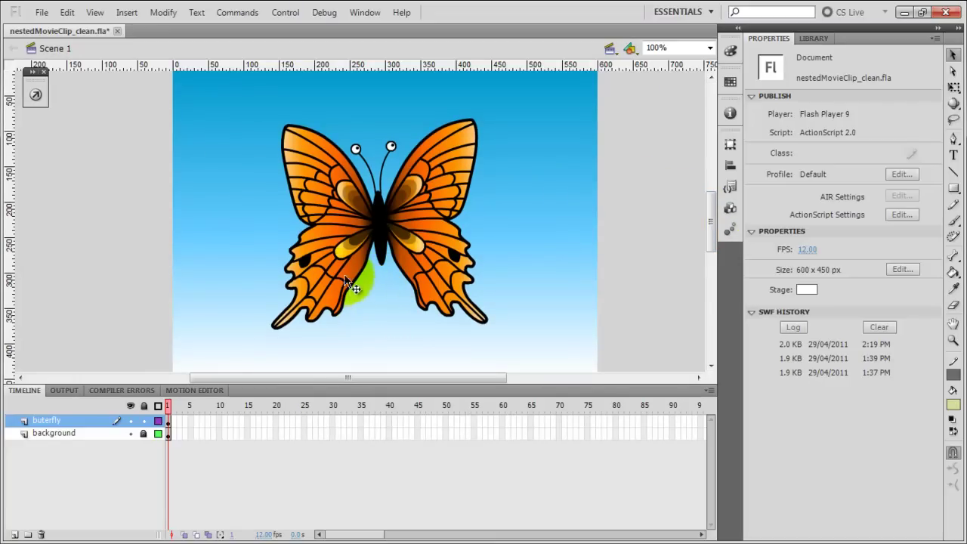
- Move the butterfly to the left part of the stage and place a duplicate to its right at about X 452, Y 227
left_click(404, 270)
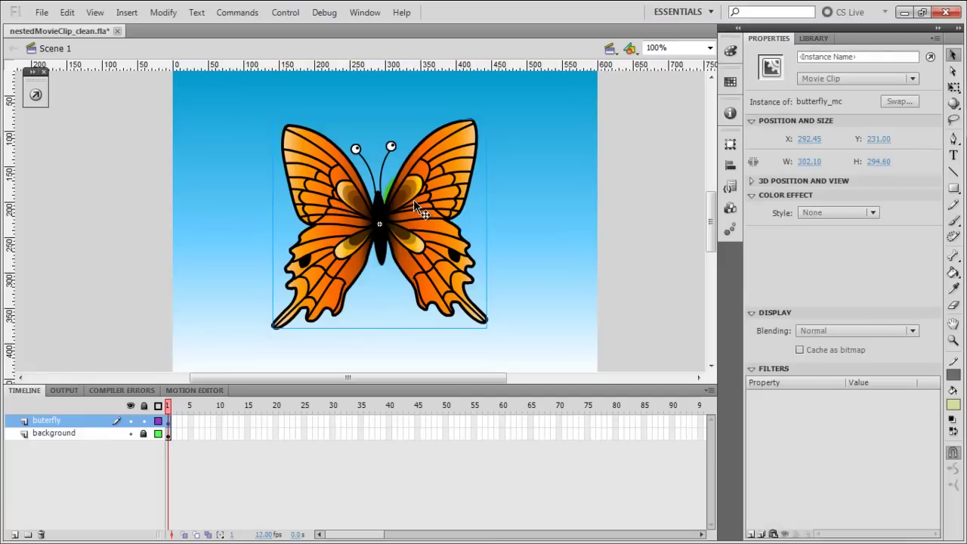
left_click_drag(425, 208, 347, 208)
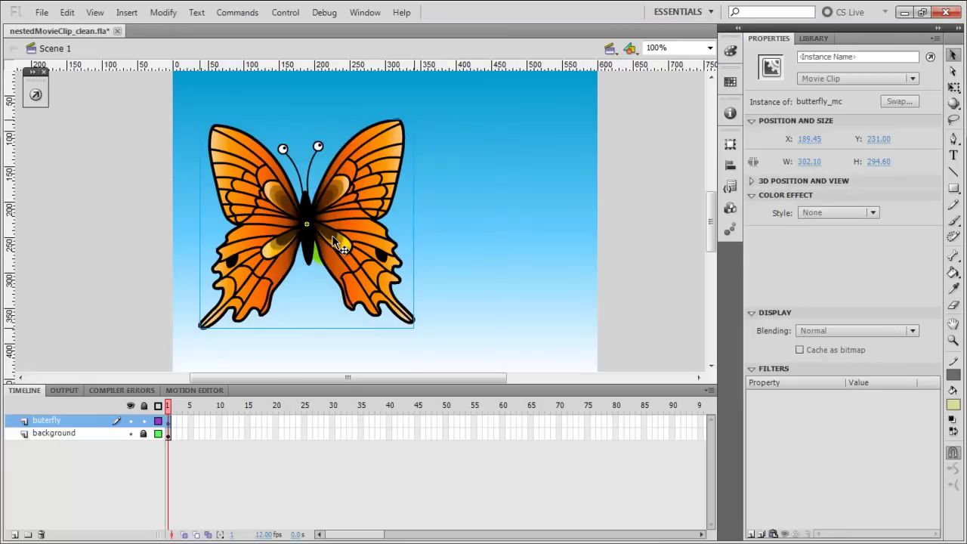
left_click_drag(405, 260, 529, 213)
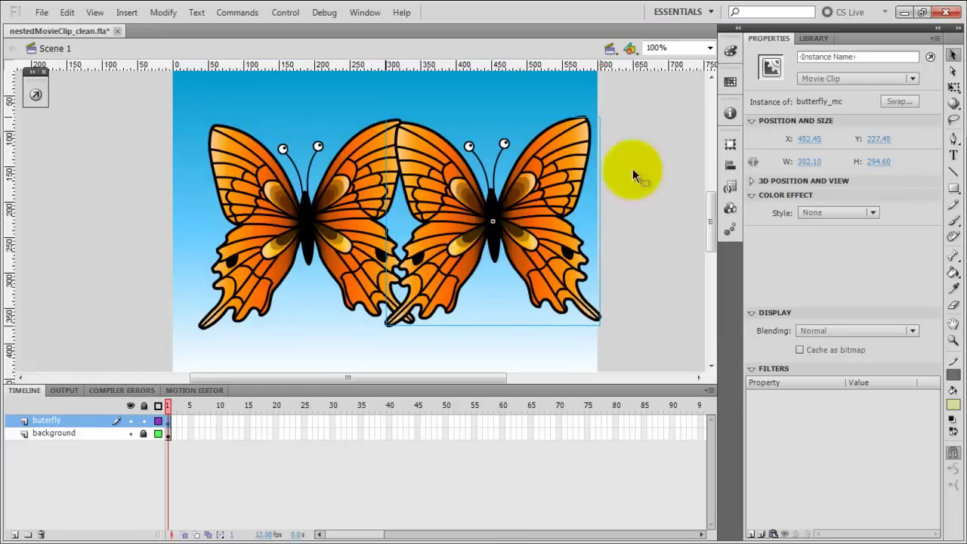
- Scale the duplicate butterfly down to about 129 by 126 px and move it up and to the right
left_click(954, 87)
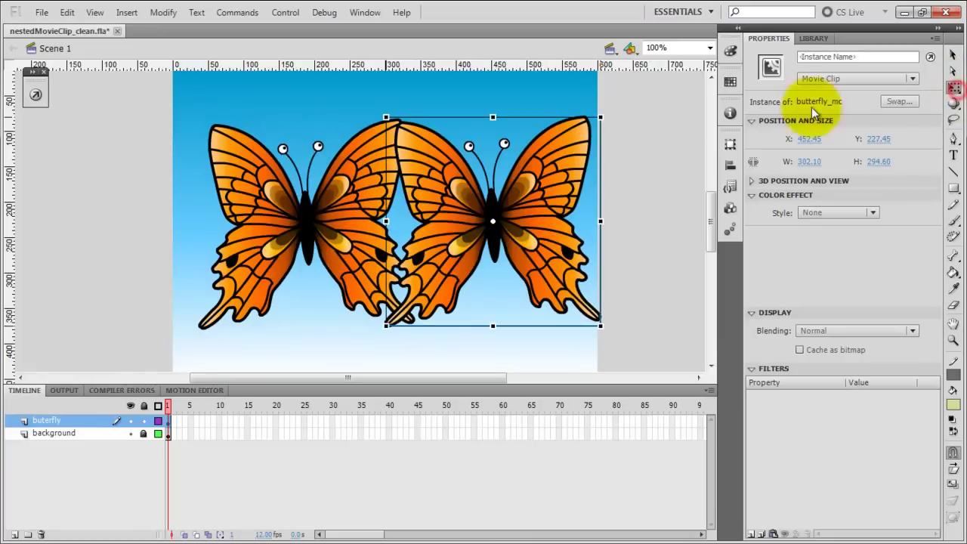
left_click_drag(600, 117, 484, 185)
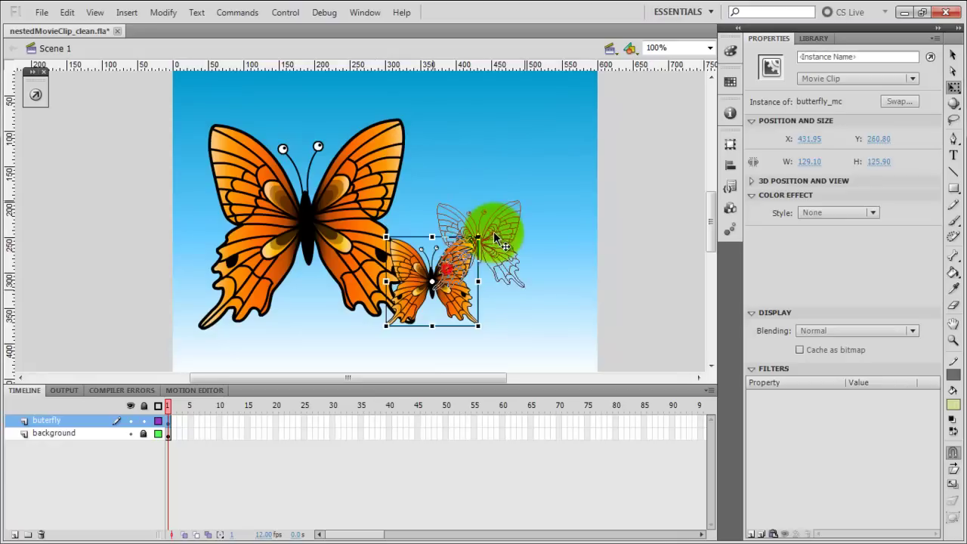
left_click_drag(491, 257, 547, 212)
- Deselect the small butterfly and test the movie with both butterflies
left_click(631, 207)
key("ctrl+Return")
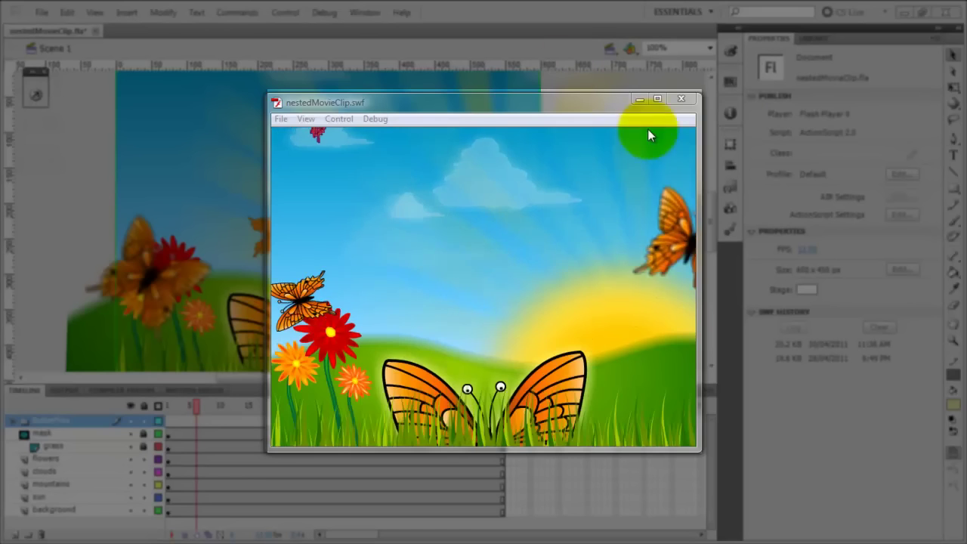
- Close the movie preview and expand the Butterflies layer folder in the timeline
left_click(644, 262)
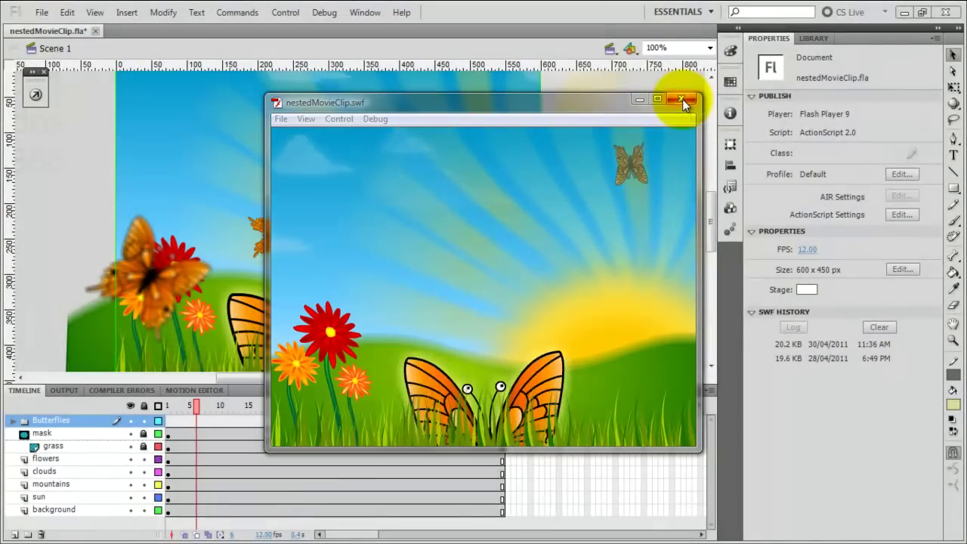
left_click(682, 98)
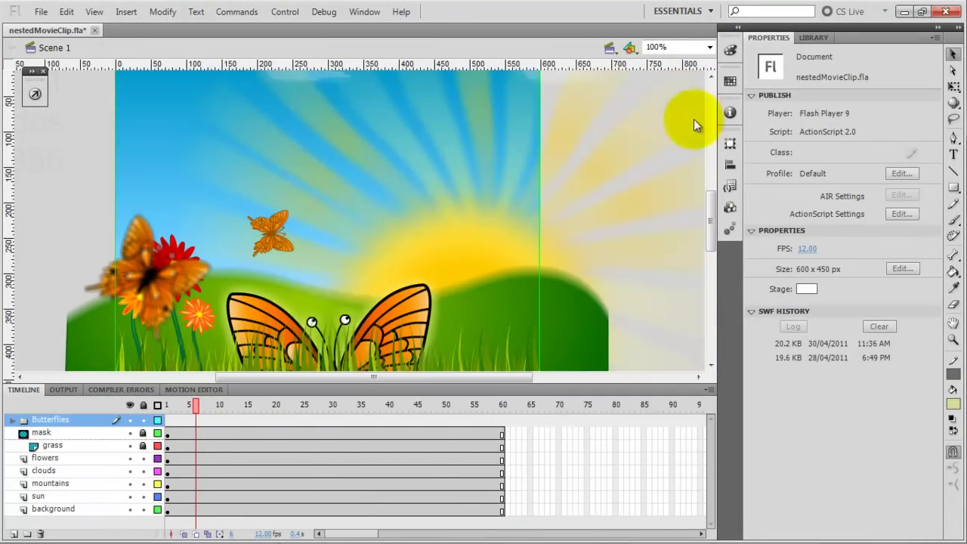
scroll(710, 204, "down", 2)
scroll(708, 205, "up", 1)
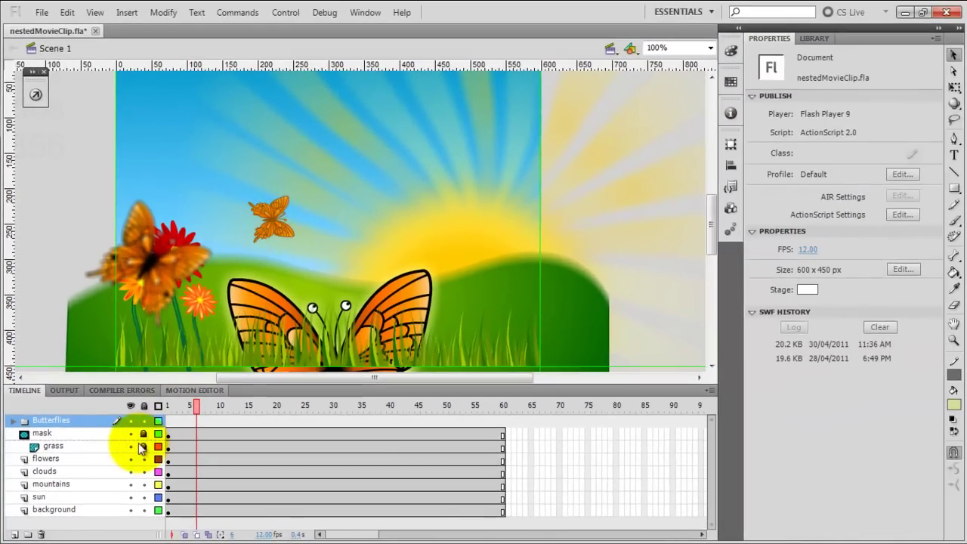
left_click(13, 423)
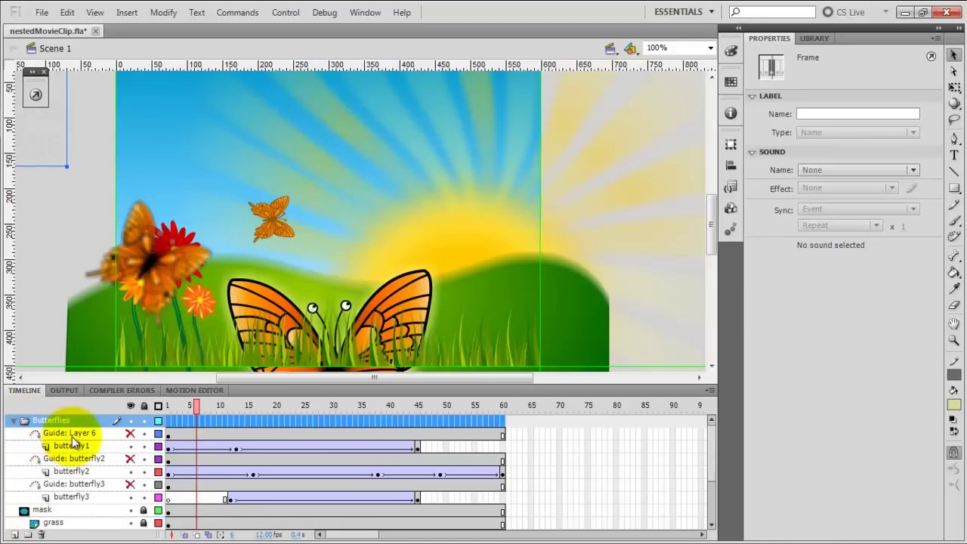
- Make the Layer 6 guide above butterfly1 visible and scrub back through the timeline to see the butterfly follow its path
right_click(71, 436)
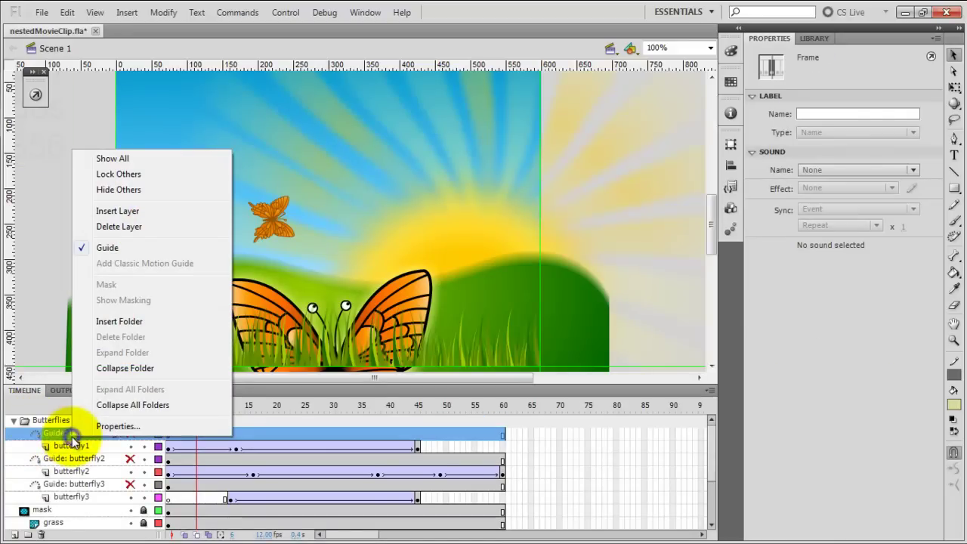
left_click(266, 365)
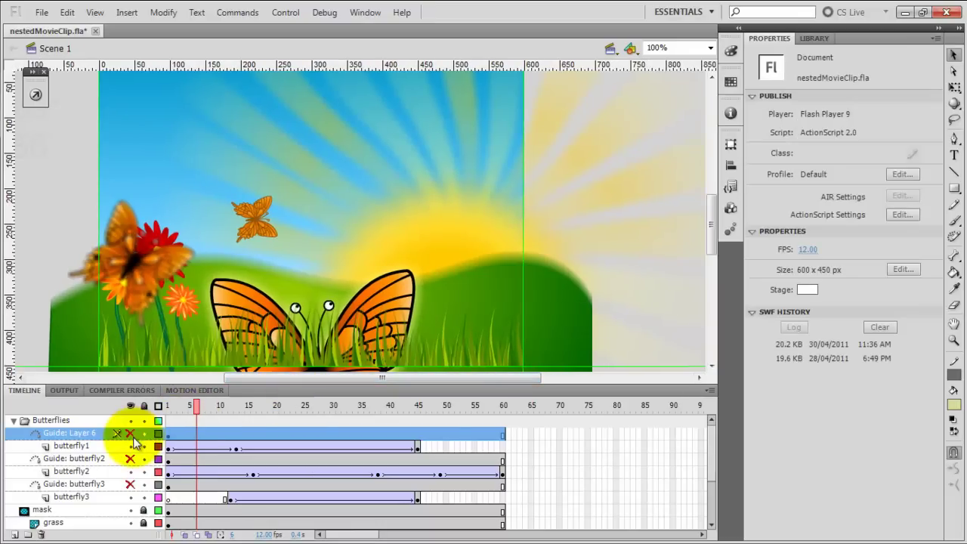
left_click(130, 434)
left_click_drag(188, 410, 135, 430)
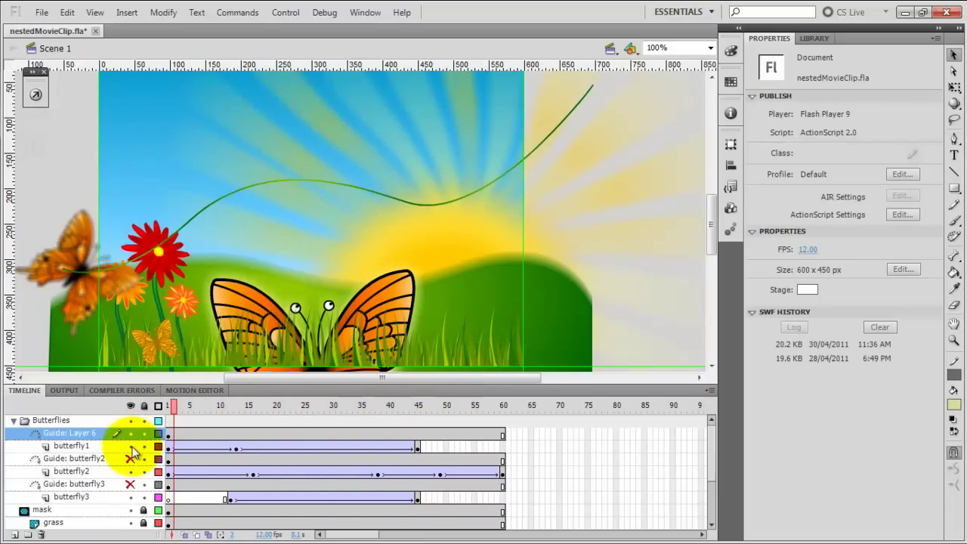
- Inspect the properties and Blur filter of the butterfly1 instance on frame 1, and scrub ahead to frame 13
left_click(167, 434)
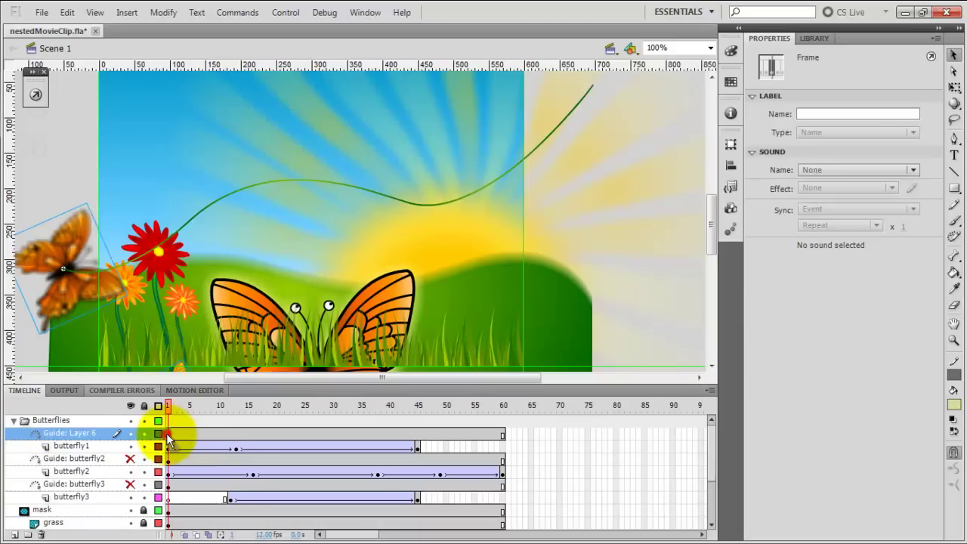
left_click(68, 305)
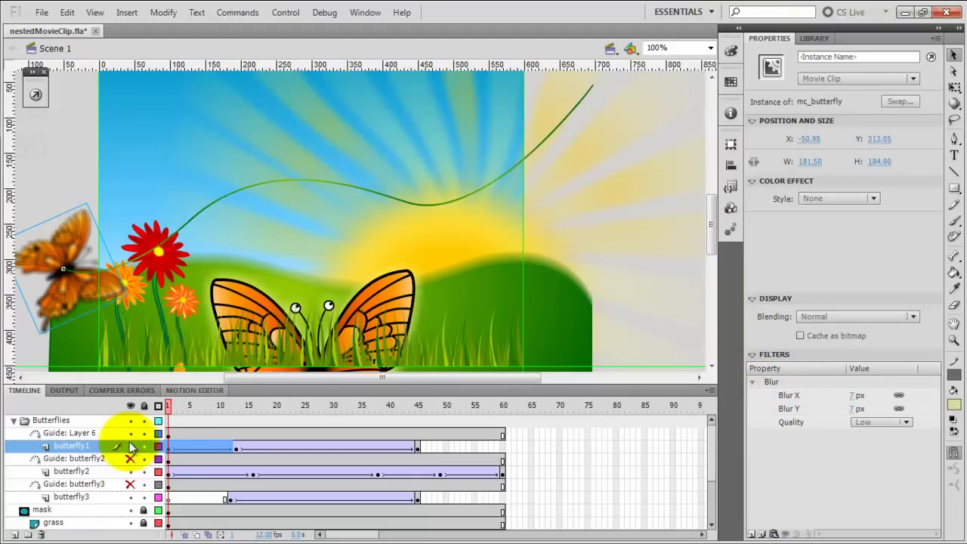
left_click_drag(170, 408, 238, 404)
- Select the red butterfly at the frame 16 keyframe of the butterfly2 layer and examine its tint settings
left_click(377, 132)
scroll(432, 148, "up", 5)
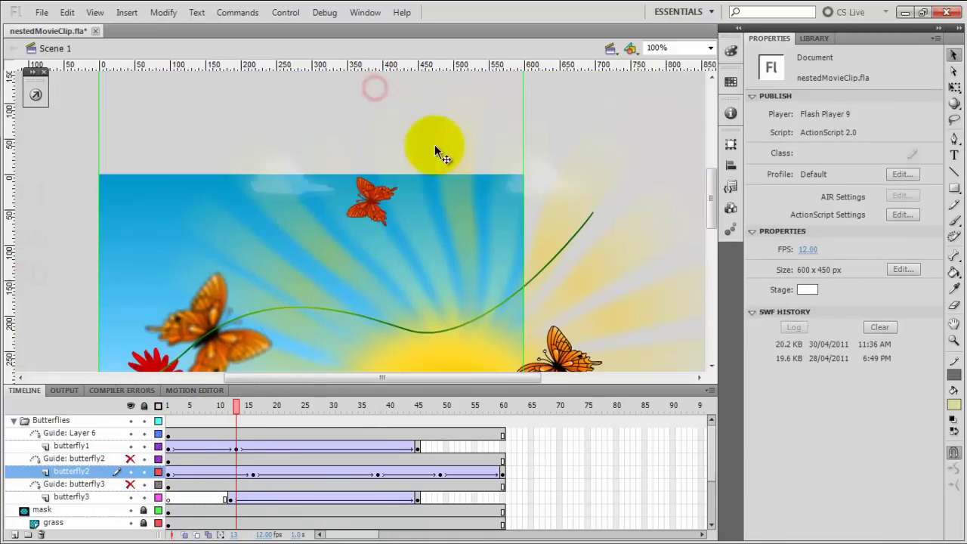
left_click(253, 474)
left_click(246, 255)
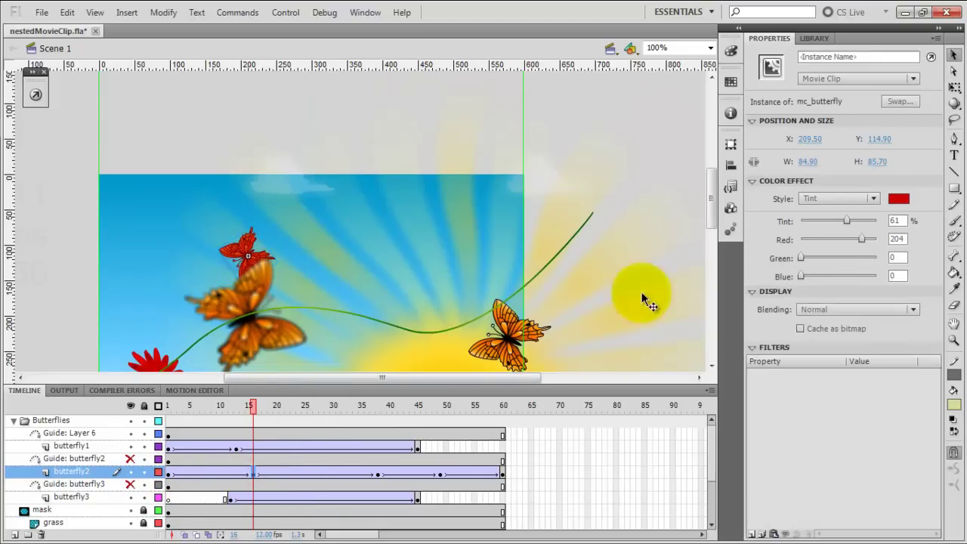
- Deselect the butterfly and test the movie to watch all the butterflies flap and fly
left_click_drag(713, 204, 712, 214)
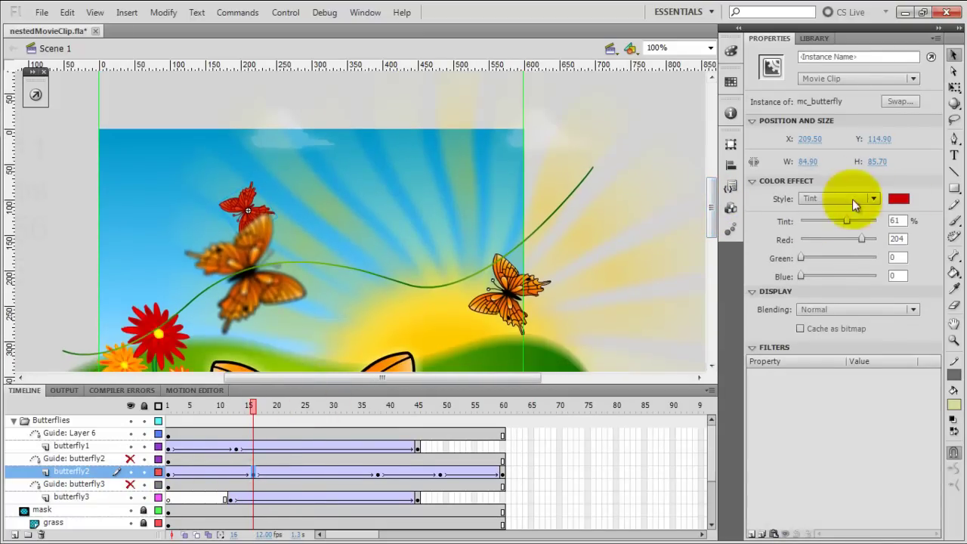
scroll(713, 216, "down", 4)
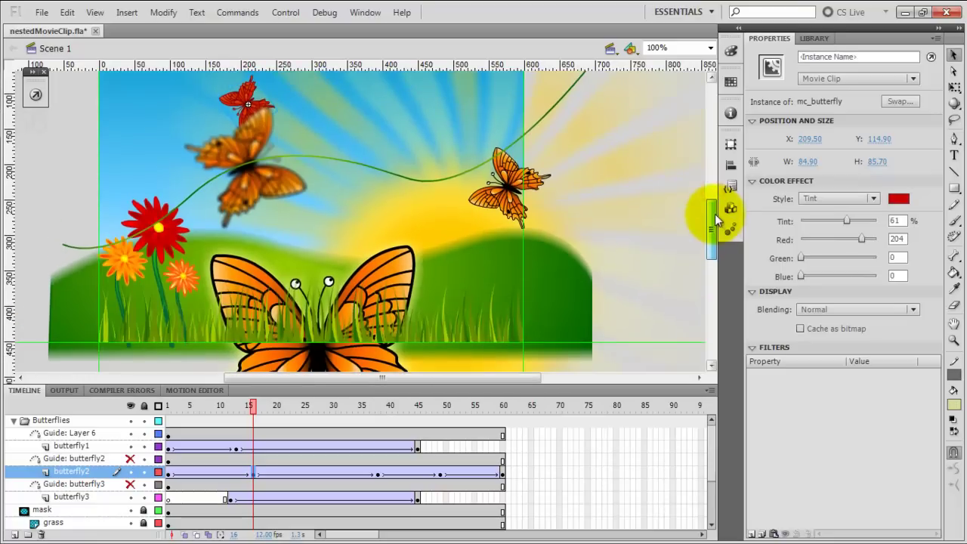
left_click(29, 177)
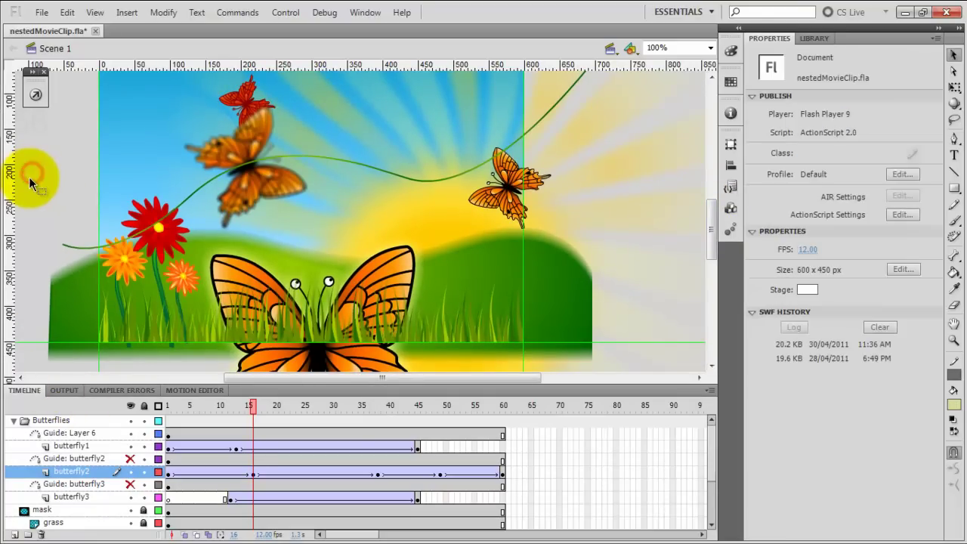
key("ctrl+Return")
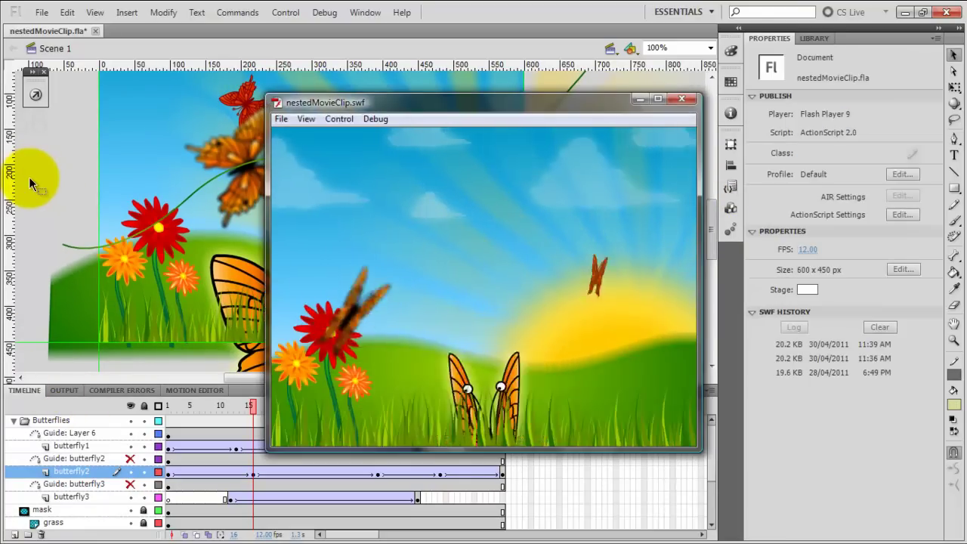